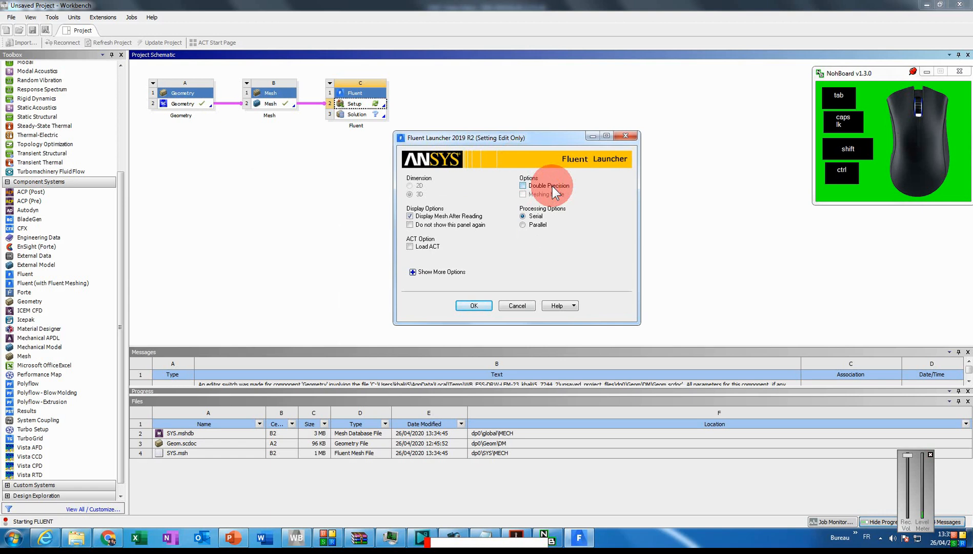
pyautogui.click(553, 186)
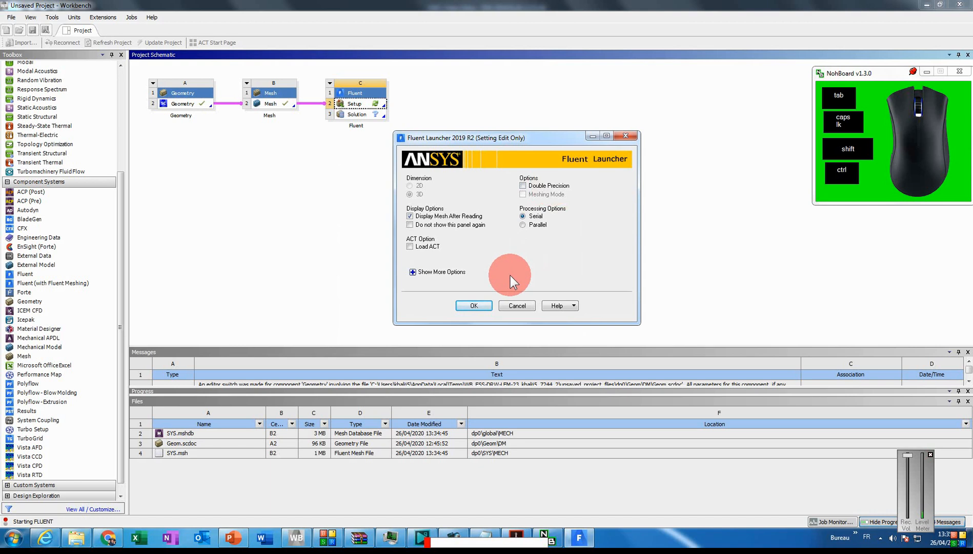
pyautogui.moveTo(297, 548)
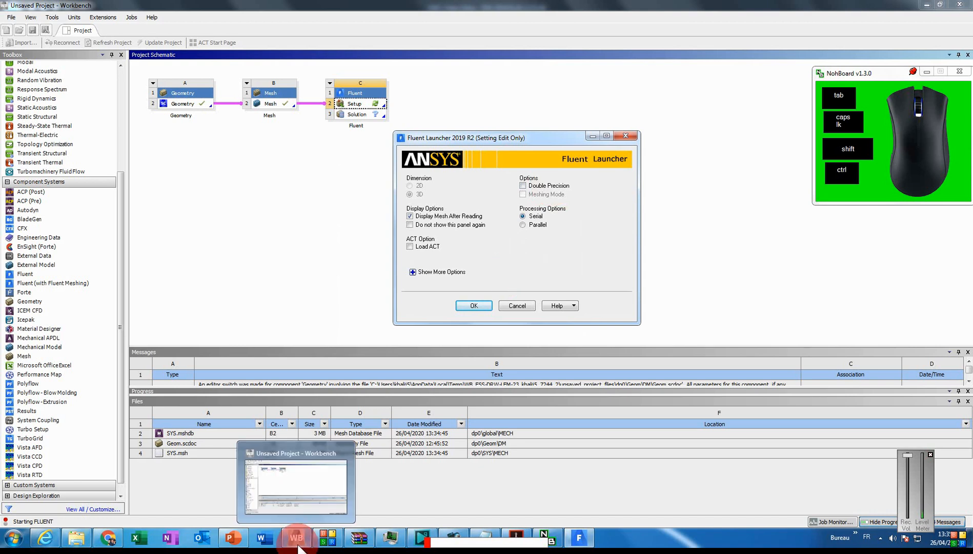
pyautogui.click(535, 227)
pyautogui.click(537, 234)
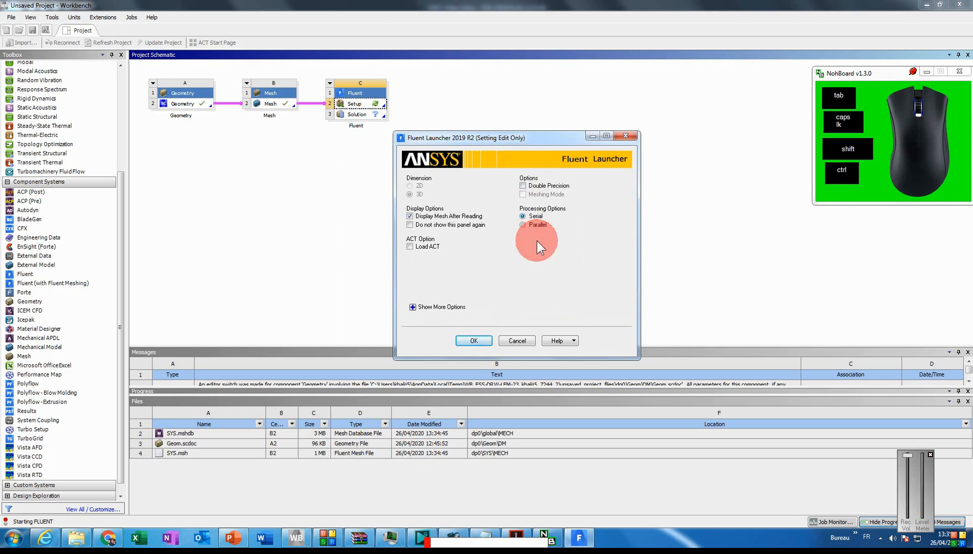
pyautogui.click(538, 225)
pyautogui.click(536, 233)
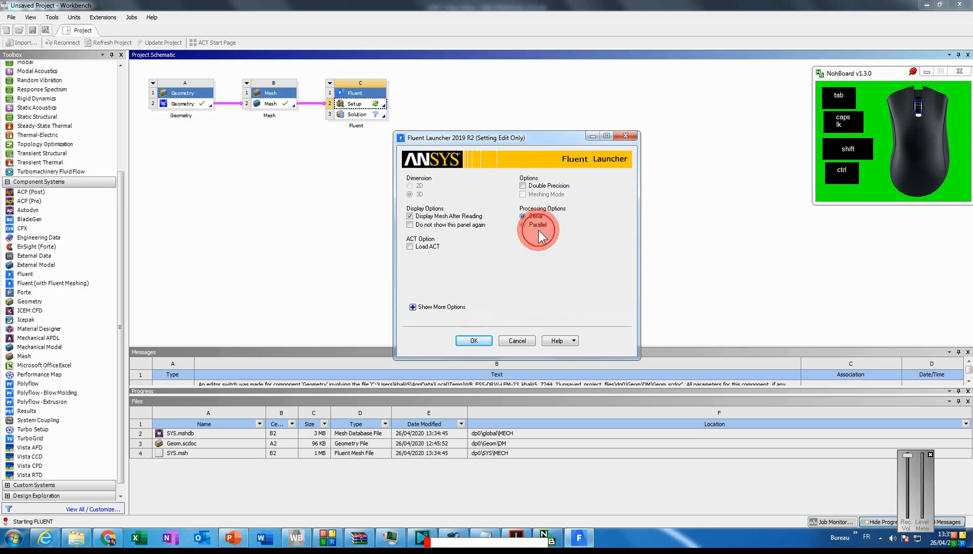
# Examine the computer's processor cores in the performance graphs of Windows Task Manager
pyautogui.rightClick(941, 546)
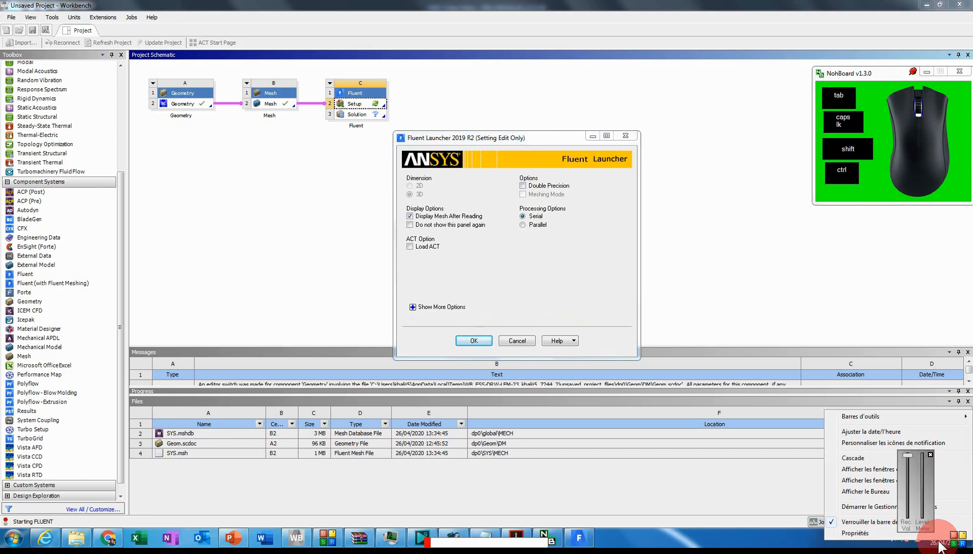
pyautogui.click(865, 506)
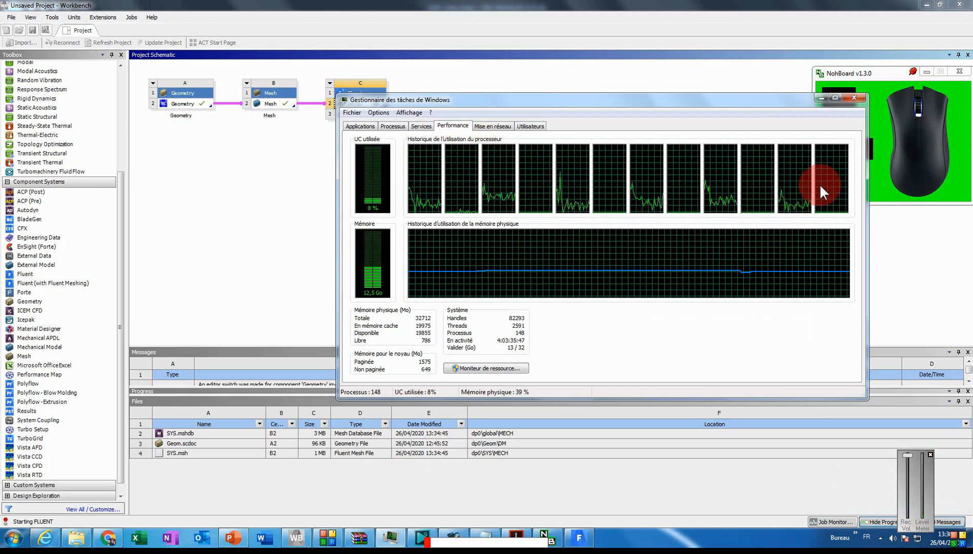
pyautogui.click(821, 98)
# Launch Fluent with parallel processing on the local machine using 10 solver processes
pyautogui.click(530, 227)
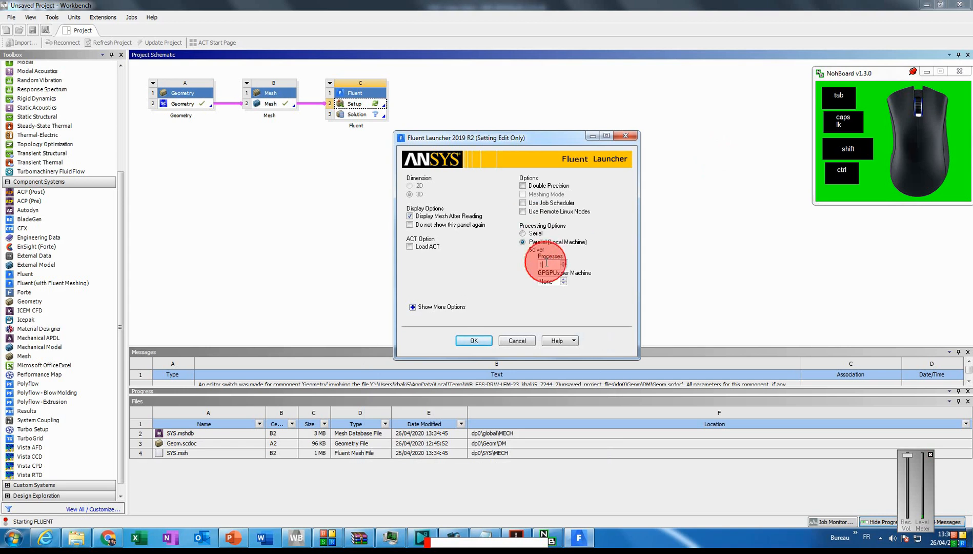
pyautogui.write('0')
pyautogui.click(463, 344)
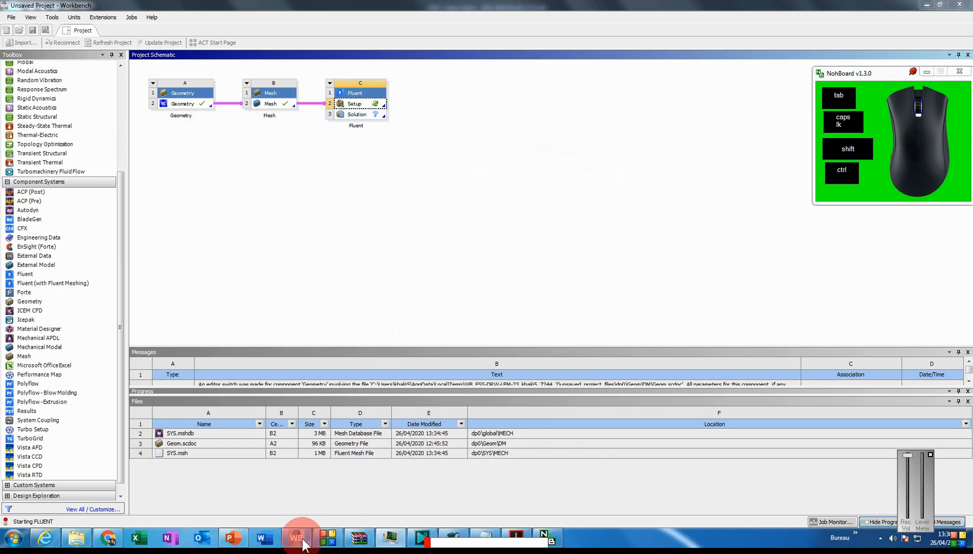
pyautogui.click(330, 539)
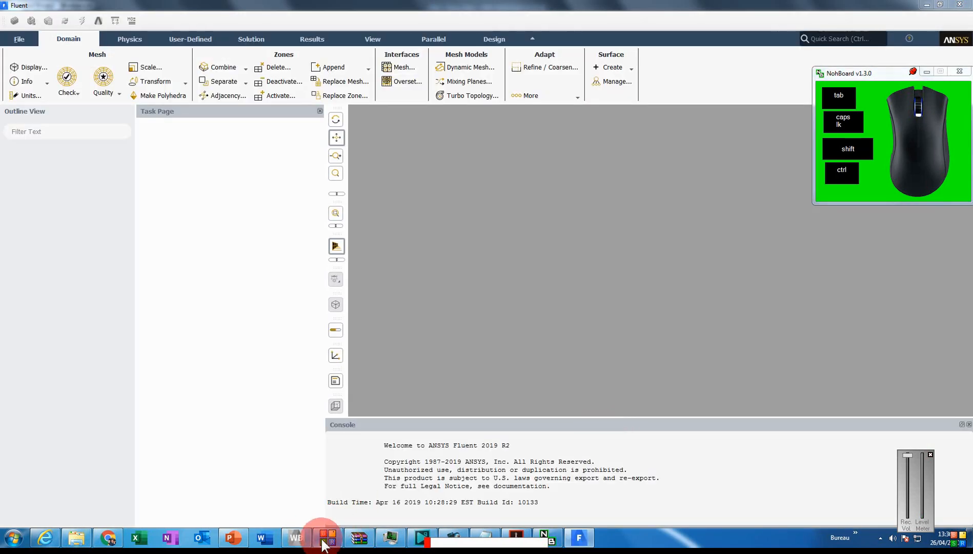
pyautogui.click(324, 538)
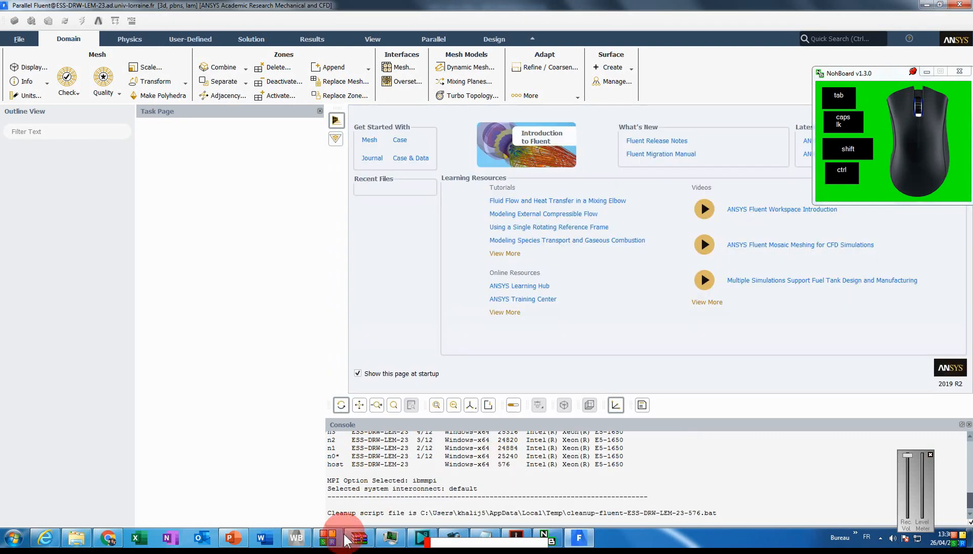
pyautogui.click(331, 541)
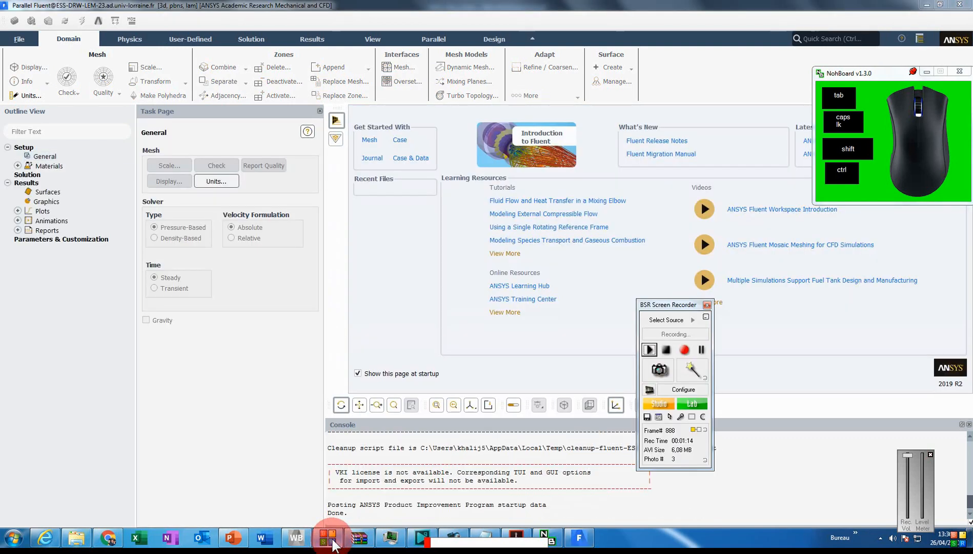
pyautogui.click(671, 305)
pyautogui.moveTo(671, 305); pyautogui.dragTo(880, 313)
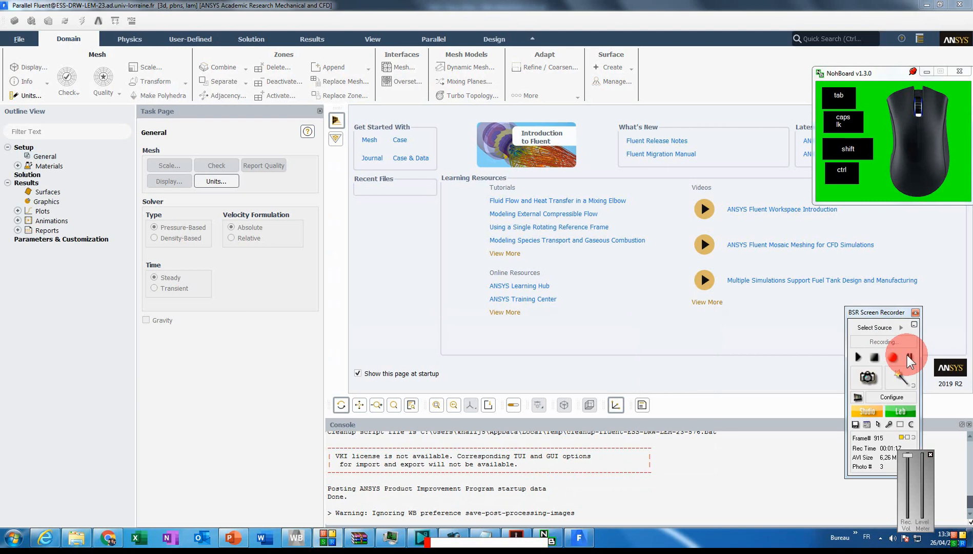
pyautogui.click(910, 357)
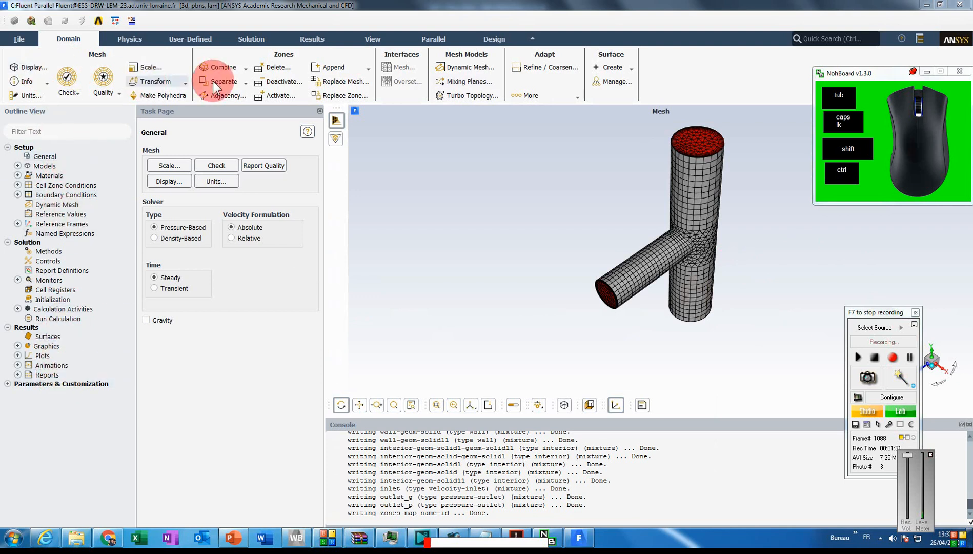
# Look through the User-Defined and Domain commands, and open the list of physical models under Setup
pyautogui.click(195, 39)
pyautogui.click(80, 39)
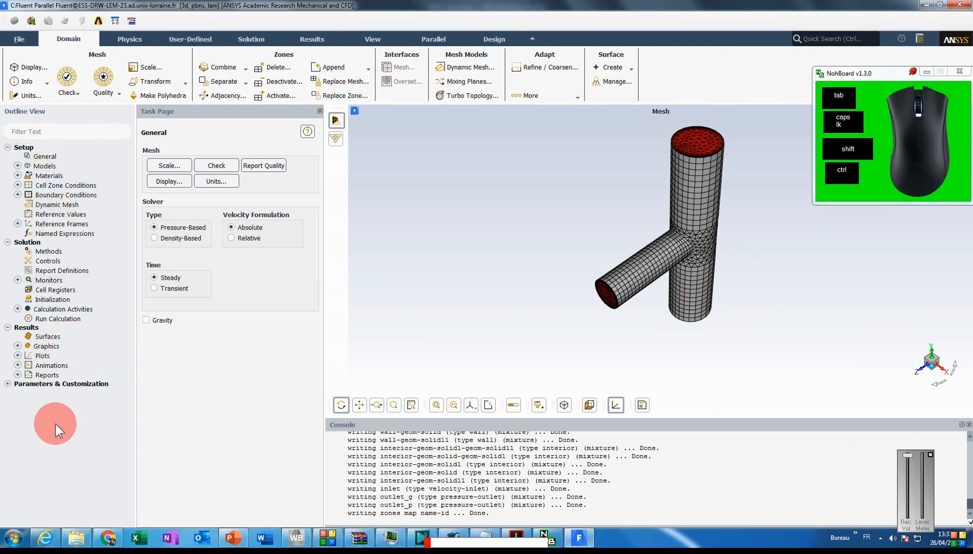
pyautogui.doubleClick(41, 167)
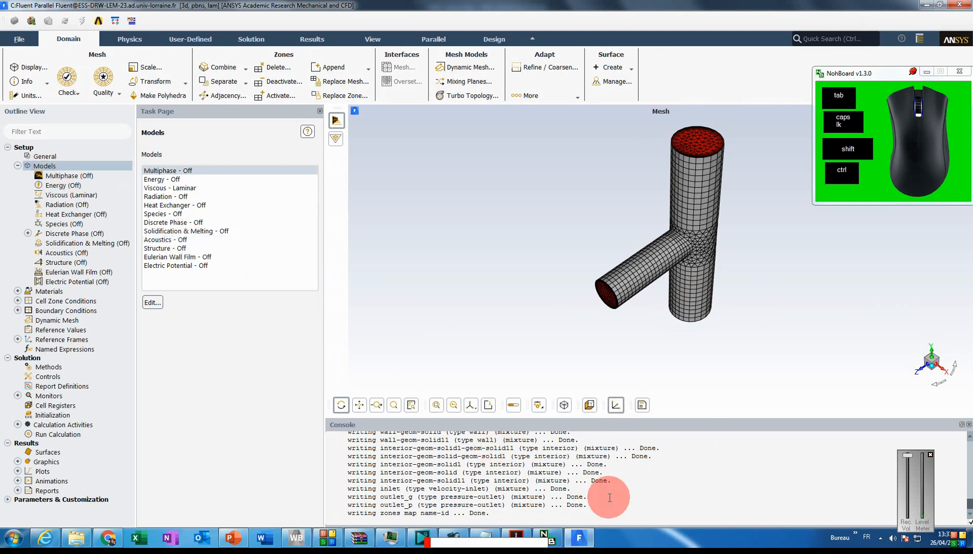
# List the top-level text commands in the console and collapse the Models branch of the outline
pyautogui.press('Return')
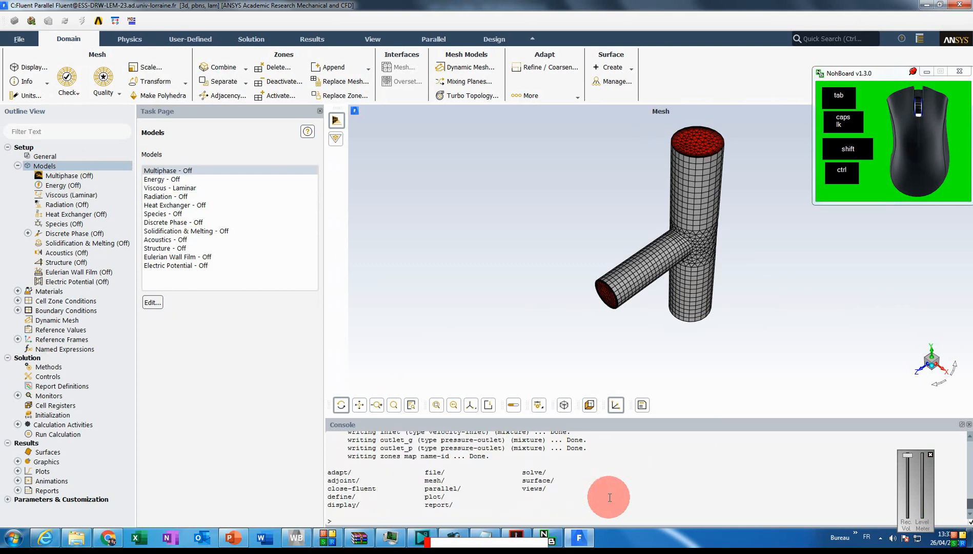
pyautogui.click(442, 502)
pyautogui.moveTo(442, 502)
pyautogui.mouseDown()
pyautogui.moveTo(329, 472)
pyautogui.moveTo(456, 508)
pyautogui.mouseUp()
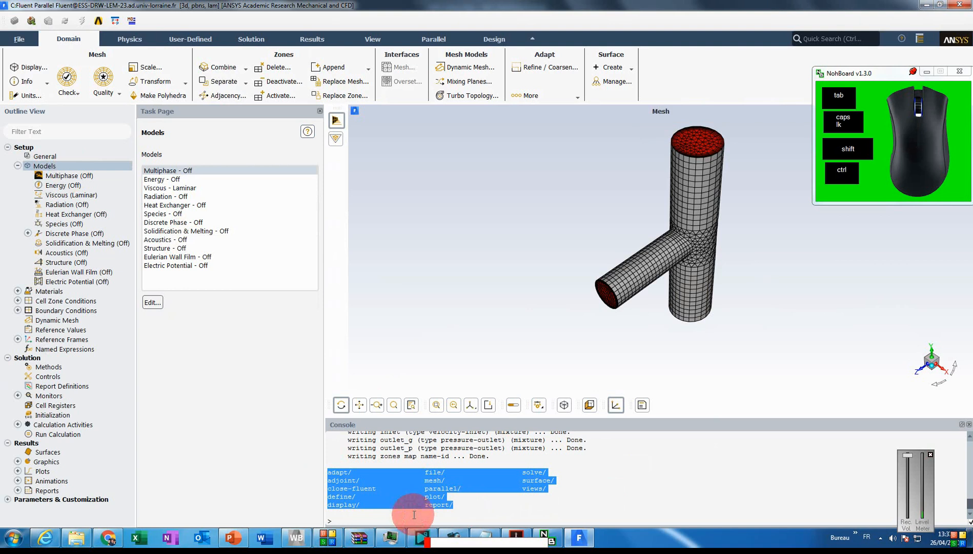
pyautogui.click(372, 514)
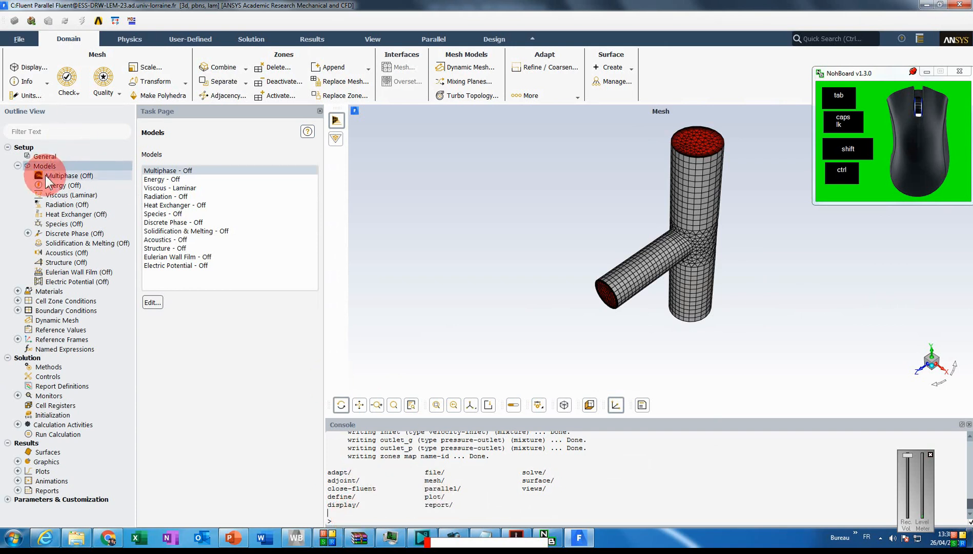
pyautogui.click(17, 166)
# Inspect the T-junction pipe mesh up close and from afar, and fit the whole mesh in the view
pyautogui.click(696, 287)
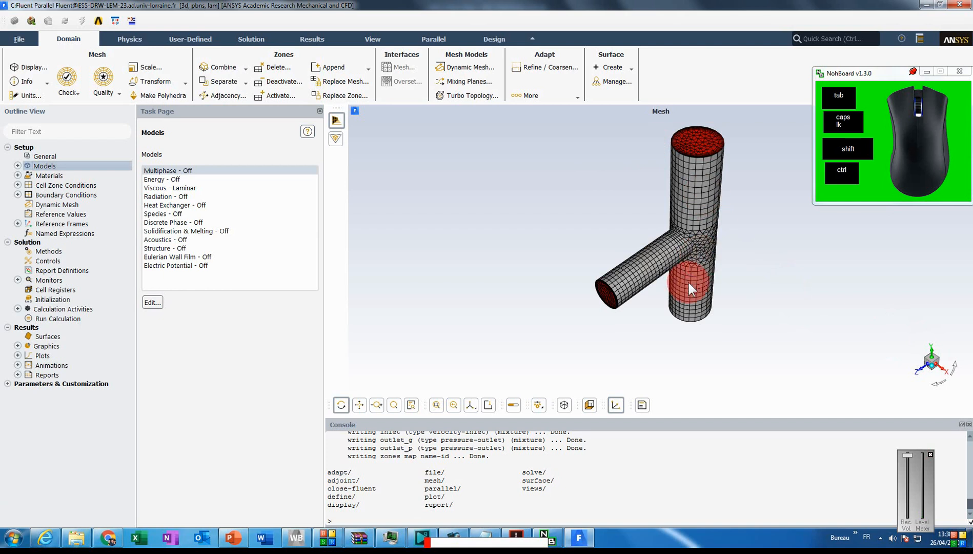
pyautogui.scroll(-5, 678, 285)
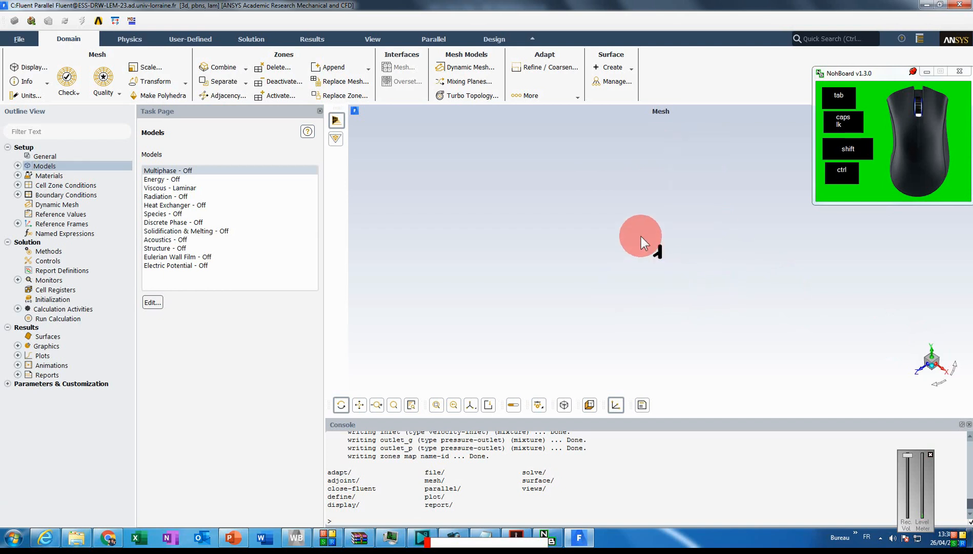
pyautogui.scroll(5, 690, 270)
pyautogui.moveTo(521, 151); pyautogui.dragTo(584, 167)
pyautogui.scroll(5, 623, 192)
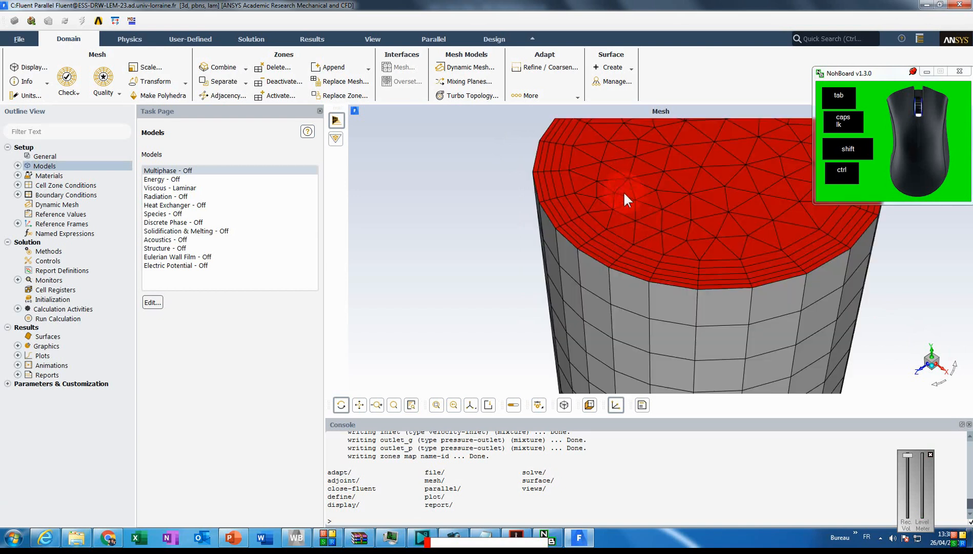
pyautogui.scroll(-5, 603, 193)
pyautogui.moveTo(728, 296); pyautogui.dragTo(690, 280)
pyautogui.moveTo(700, 288); pyautogui.dragTo(640, 243, button='middle')
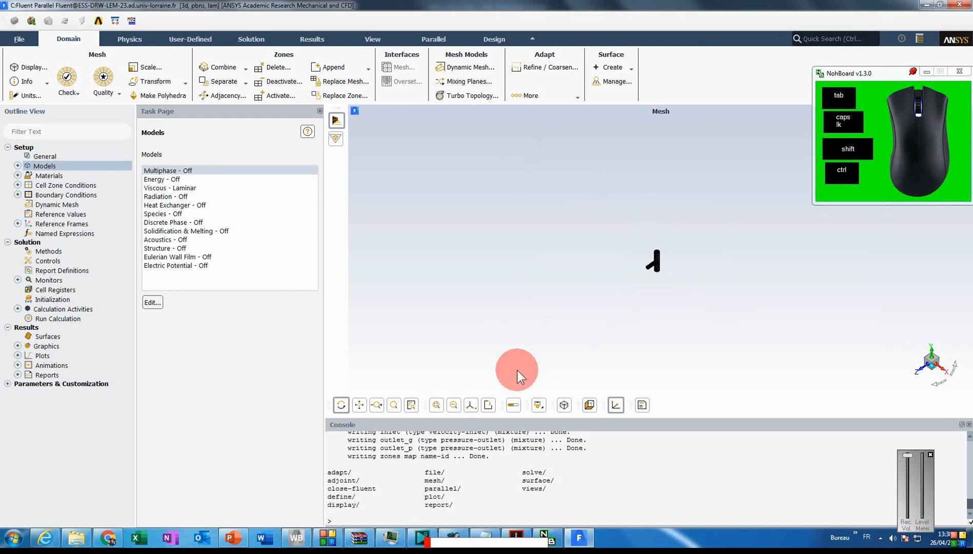
pyautogui.moveTo(692, 283); pyautogui.dragTo(605, 258, button='middle')
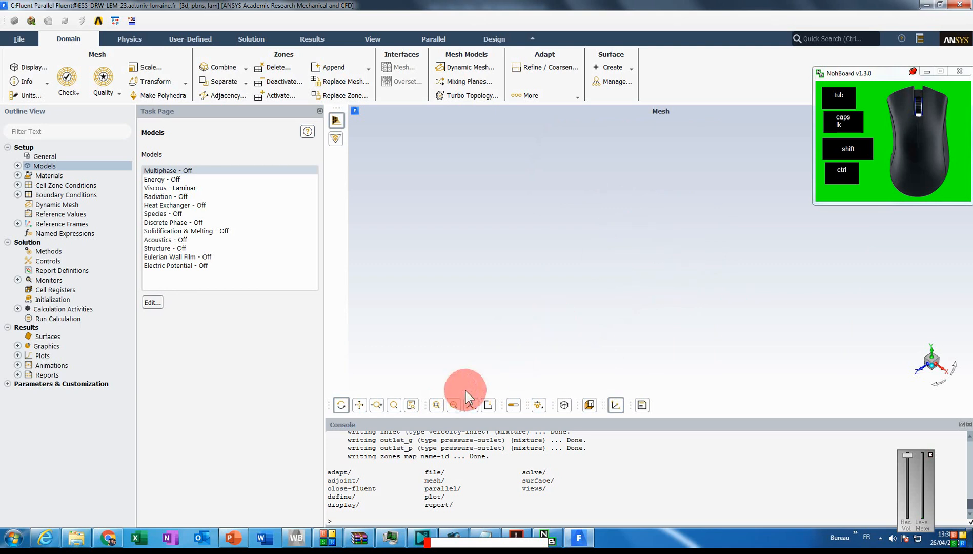
pyautogui.click(437, 405)
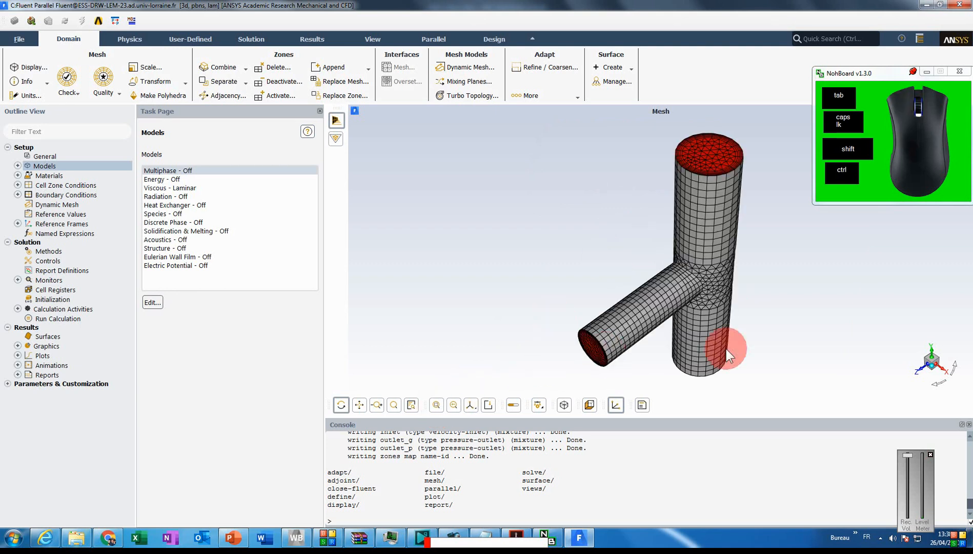
# Examine the pipe mesh along the Z axis, along the X axis and from freely rotated angles
pyautogui.click(936, 370)
pyautogui.click(928, 359)
pyautogui.moveTo(928, 361); pyautogui.dragTo(921, 391)
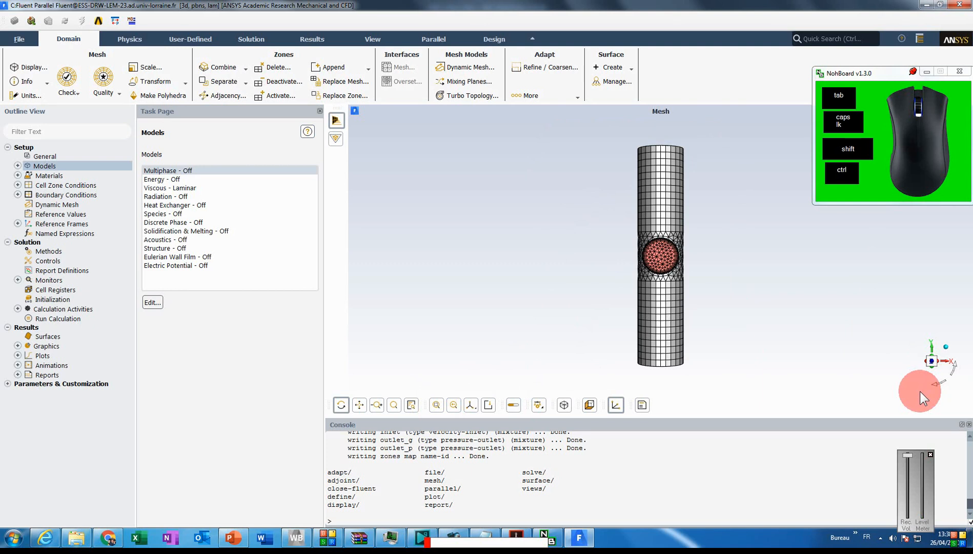
pyautogui.click(946, 361)
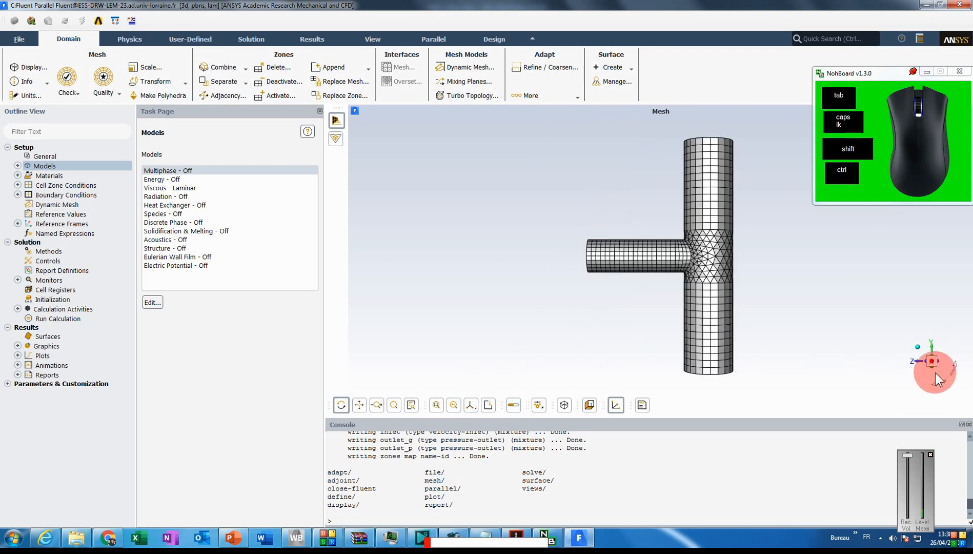
pyautogui.moveTo(936, 373); pyautogui.dragTo(920, 328)
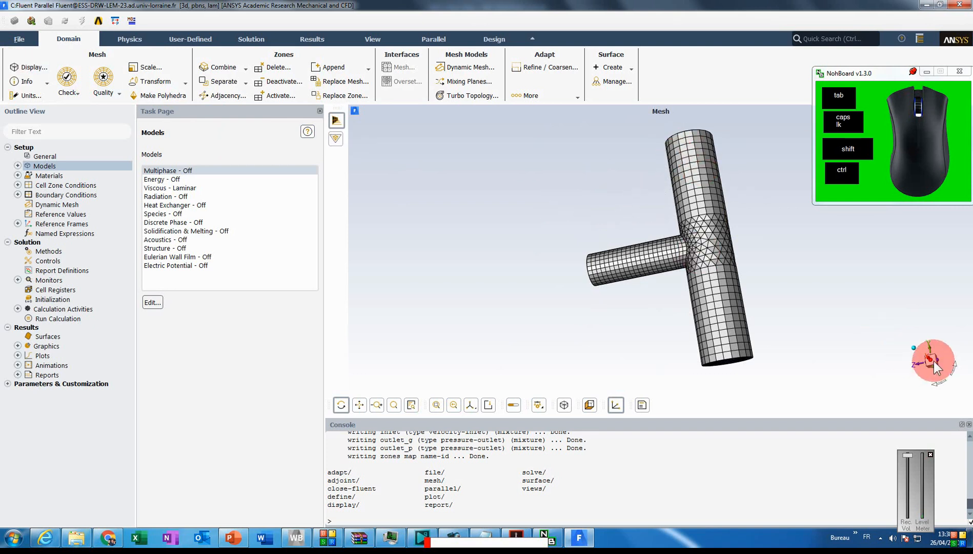
pyautogui.moveTo(945, 372); pyautogui.dragTo(800, 326)
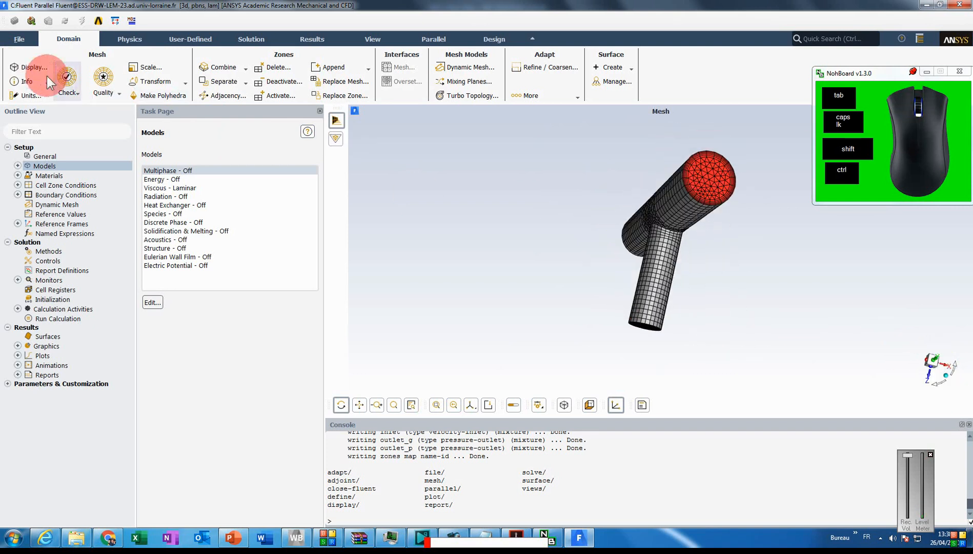
# In the mesh display settings, select every interior surface except interior-geom-solid1, and deselect outlet_g and wall-geom-solid
pyautogui.click(23, 68)
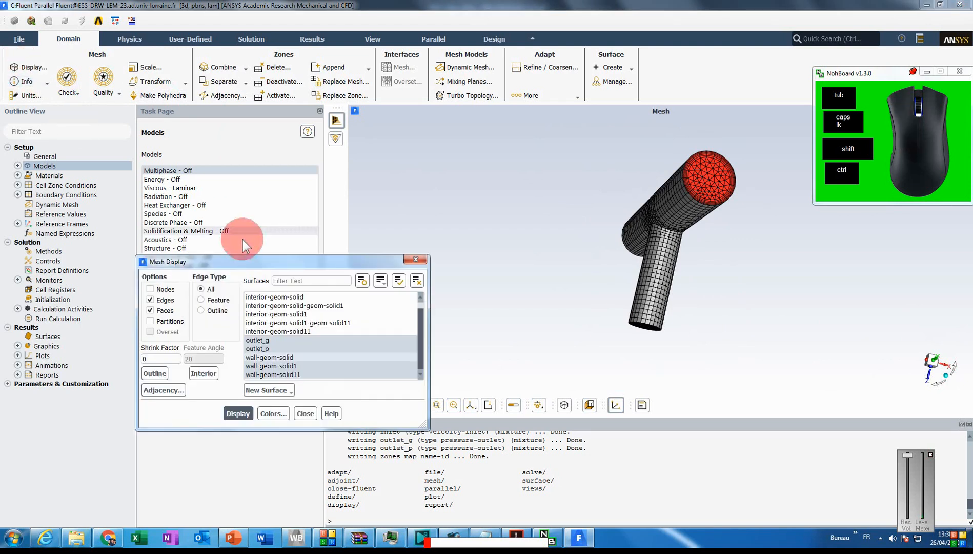
pyautogui.moveTo(282, 262); pyautogui.dragTo(323, 144)
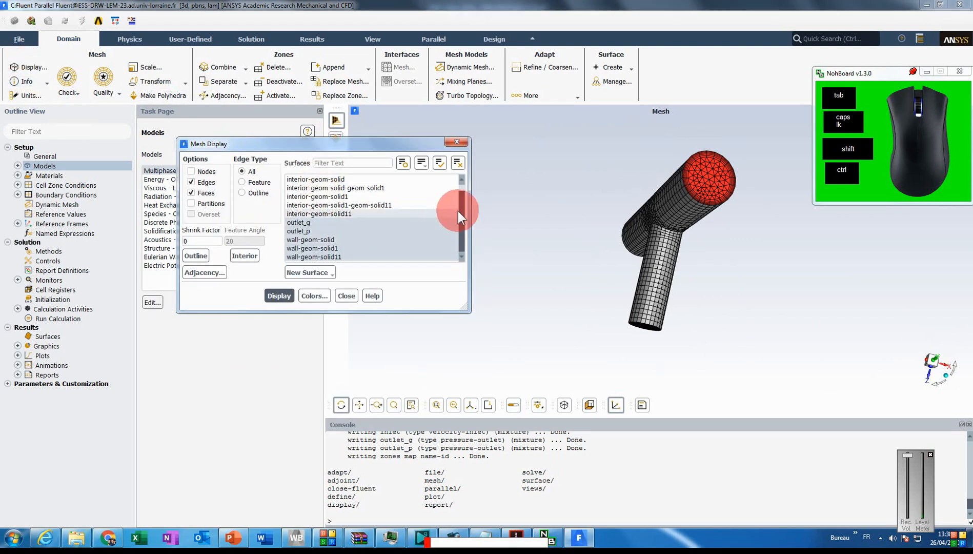
pyautogui.moveTo(458, 212); pyautogui.dragTo(461, 190)
pyautogui.click(346, 187)
pyautogui.click(342, 197)
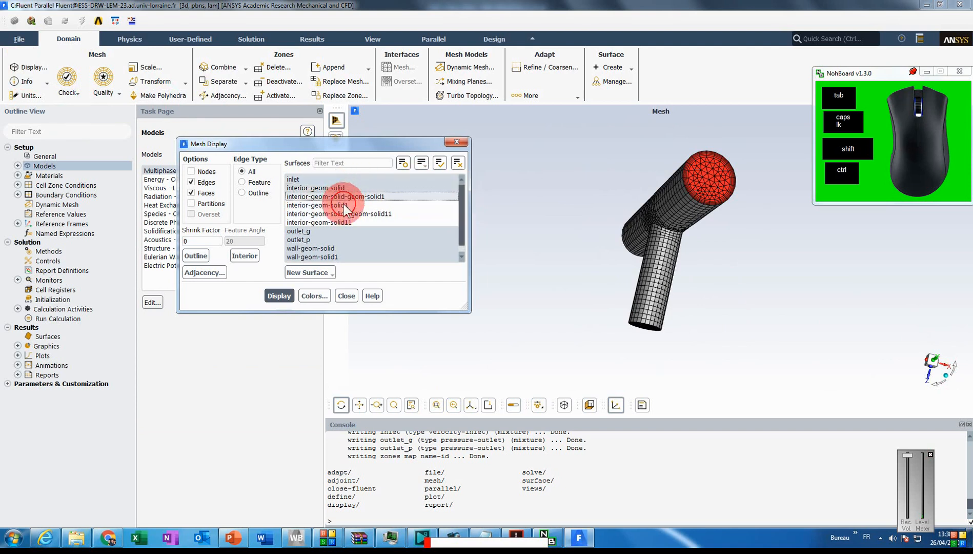
pyautogui.click(338, 215)
pyautogui.click(333, 222)
pyautogui.click(338, 248)
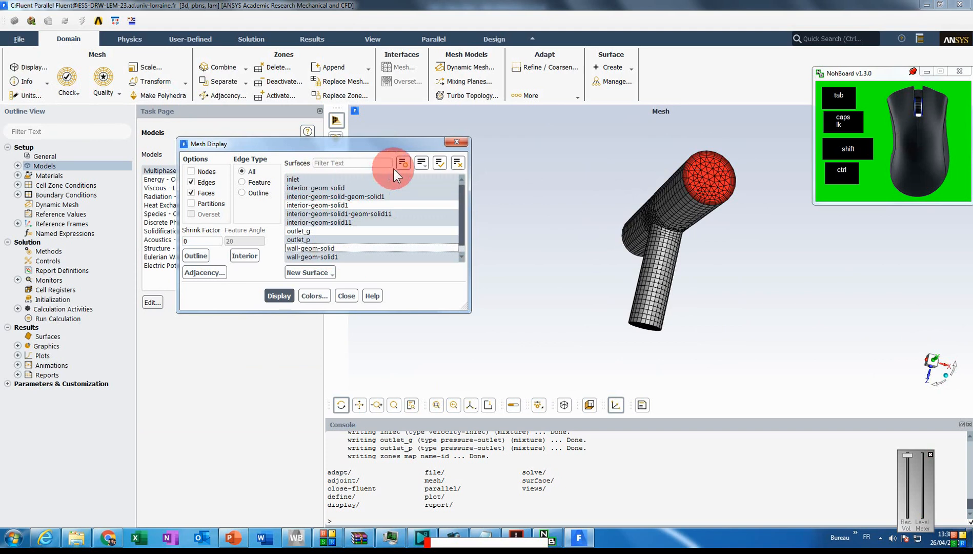
# Deselect the inlet and outlet_p surfaces and select outlet_g in the mesh display surface list
pyautogui.click(324, 181)
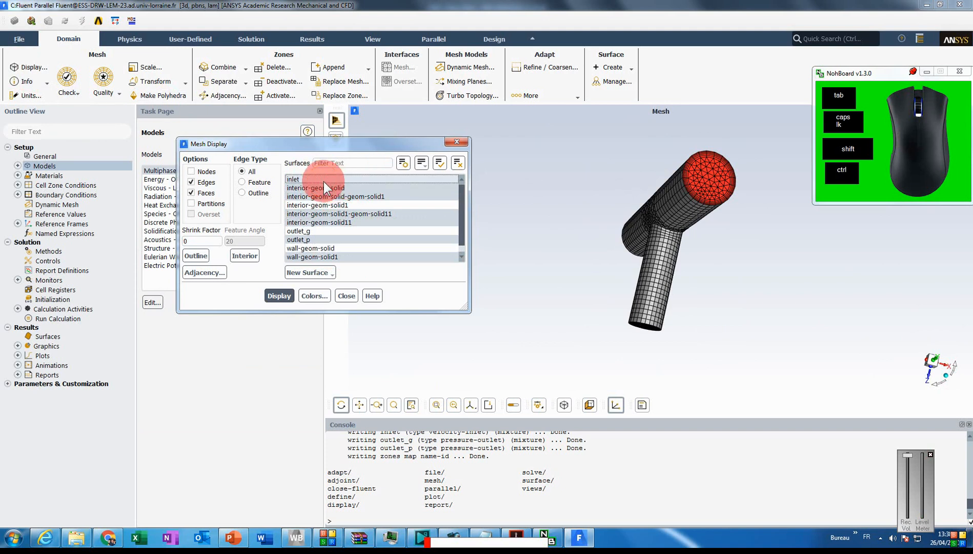
pyautogui.keyDown('ctrl'); pyautogui.click(326, 230); pyautogui.keyUp('ctrl')
pyautogui.keyDown('ctrl'); pyautogui.click(325, 238); pyautogui.keyUp('ctrl')
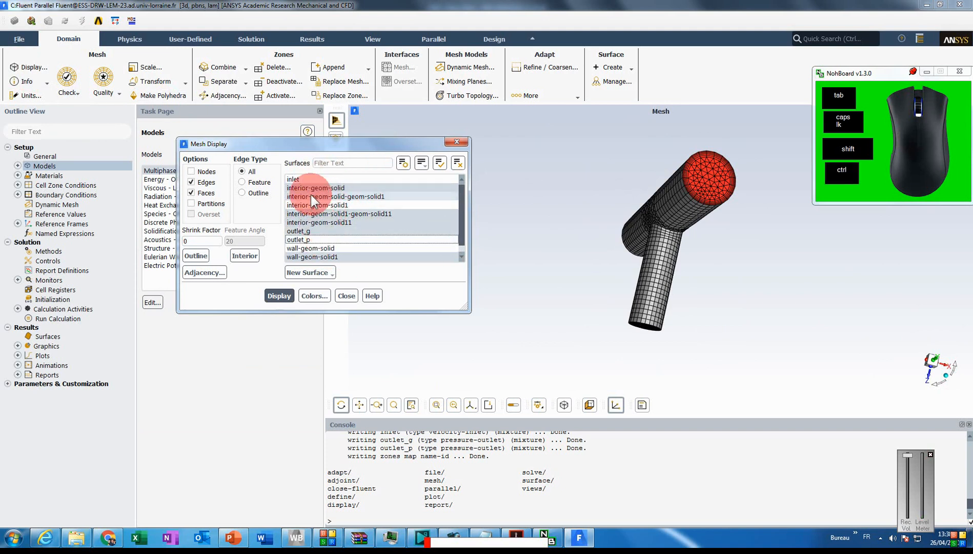
pyautogui.click(404, 163)
pyautogui.click(407, 163)
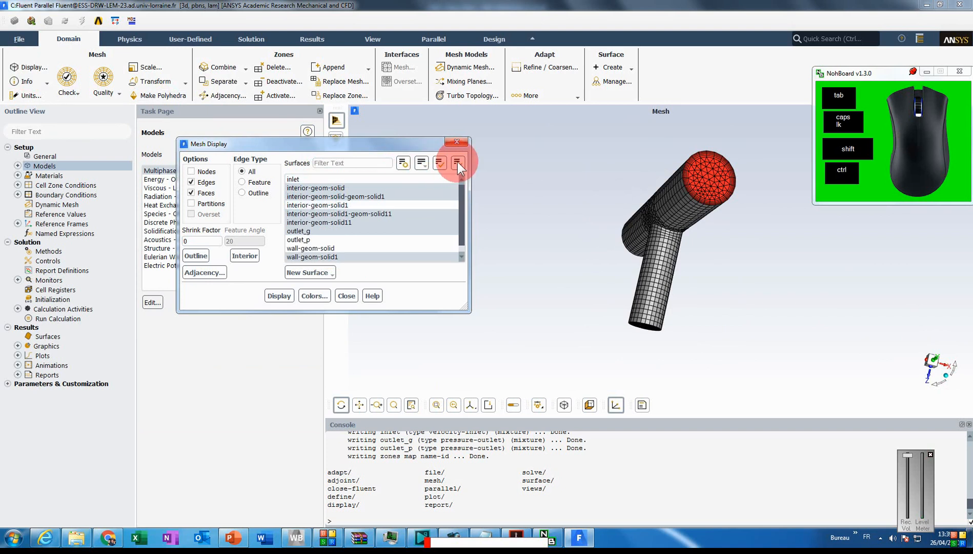
# Clear the surface selection, display only the inlet, outlet_g and outlet_p surfaces, and view them from another angle
pyautogui.click(458, 162)
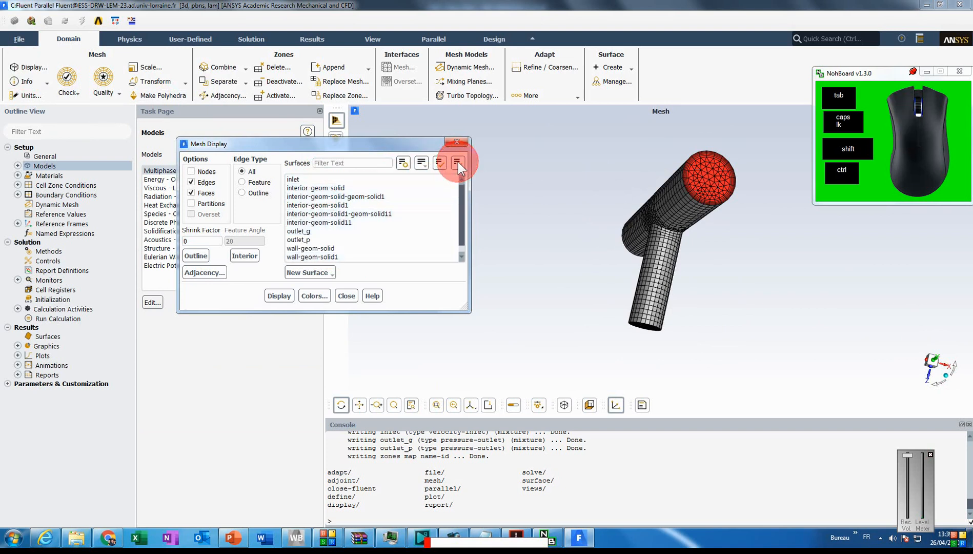
pyautogui.keyDown('ctrl'); pyautogui.click(315, 231); pyautogui.keyUp('ctrl')
pyautogui.keyDown('ctrl'); pyautogui.click(317, 239); pyautogui.keyUp('ctrl')
pyautogui.click(279, 296)
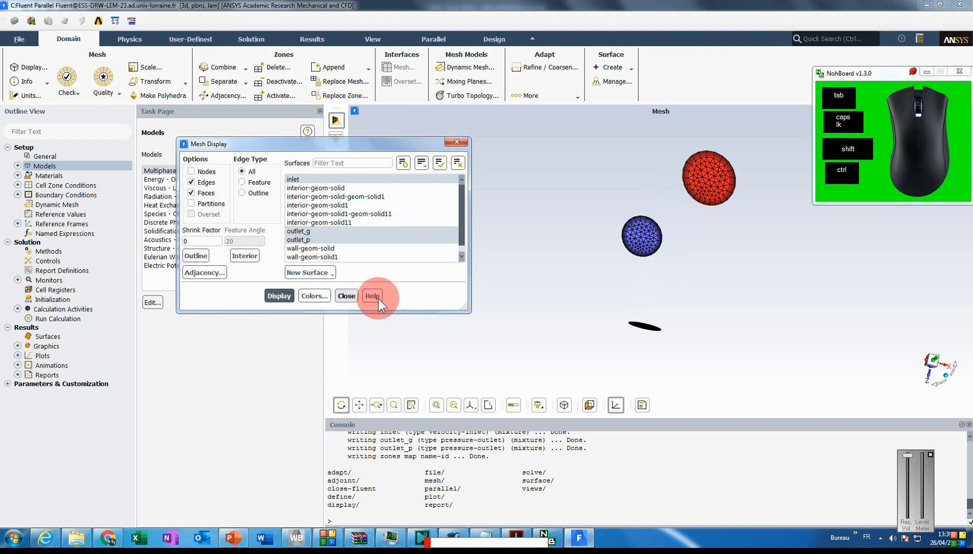
pyautogui.moveTo(657, 288); pyautogui.dragTo(539, 224)
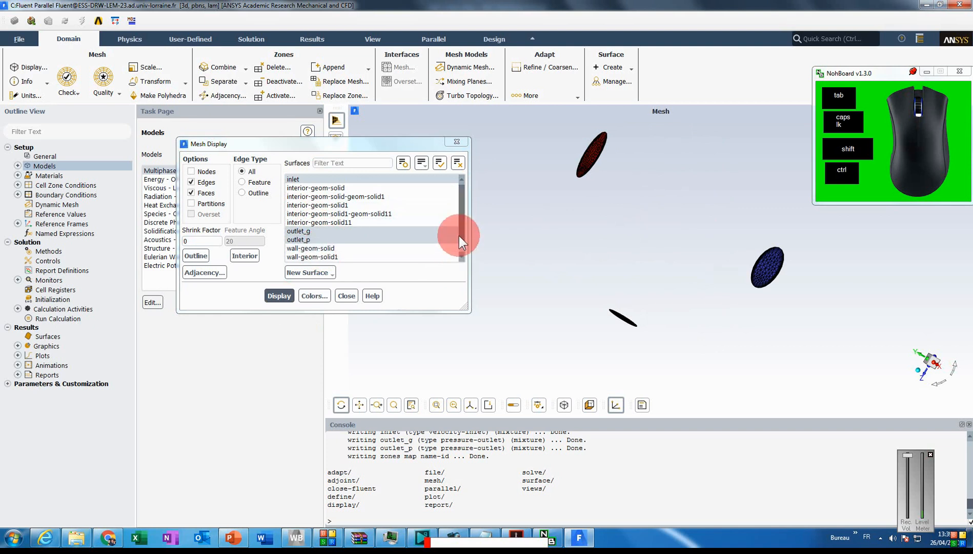
# Add wall-geom-solid, wall-geom-solid1 and wall-geom-solid11 to the selected surfaces and display the pipe mesh with its walls
pyautogui.moveTo(460, 236); pyautogui.dragTo(425, 243)
pyautogui.keyDown('ctrl'); pyautogui.moveTo(365, 237); pyautogui.dragTo(351, 254); pyautogui.keyUp('ctrl')
pyautogui.click(295, 291)
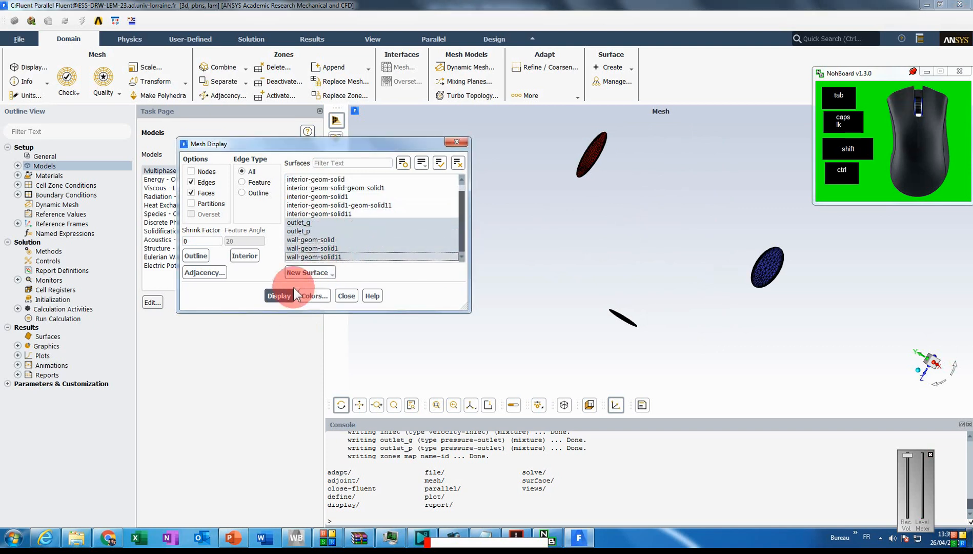
pyautogui.click(285, 297)
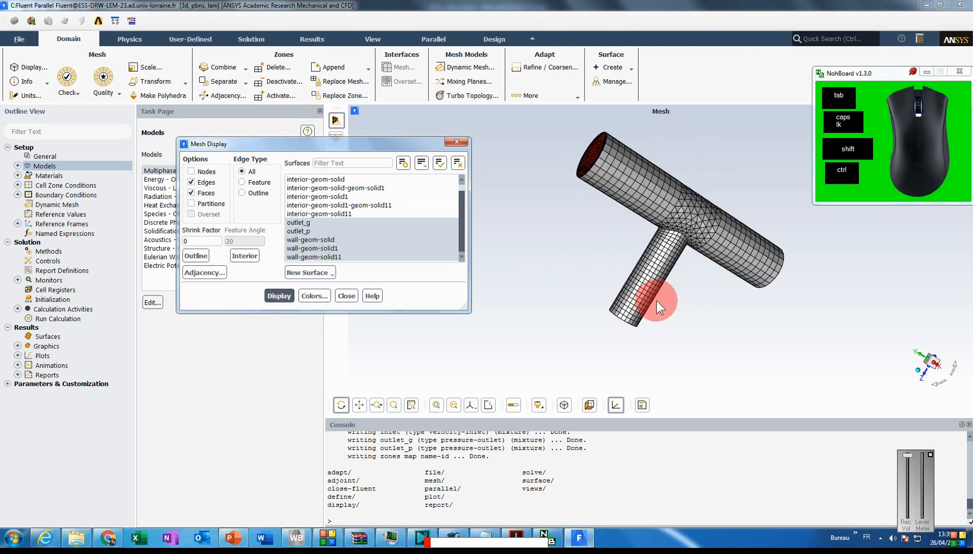
pyautogui.moveTo(656, 300); pyautogui.dragTo(609, 245)
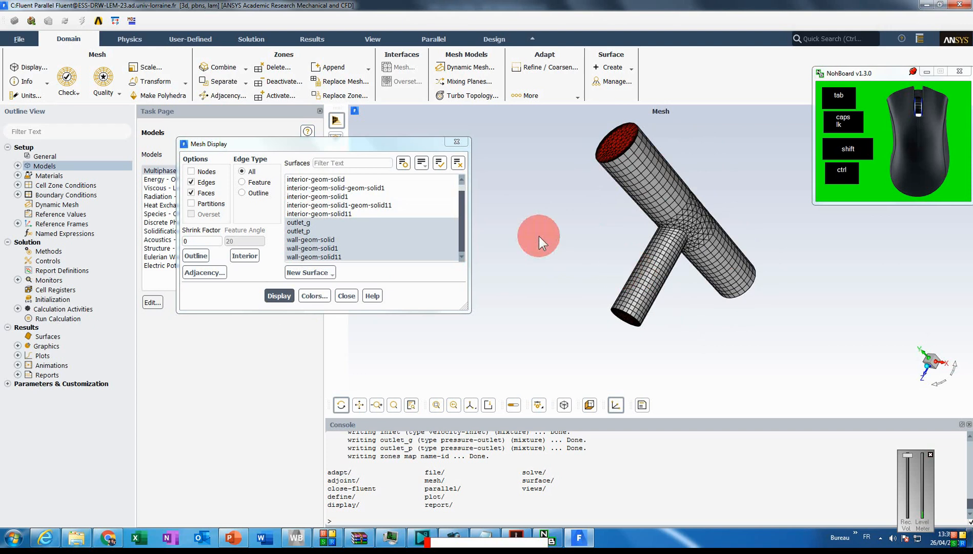
# Review the surface list against the rotated pipe mesh, redisplay the selected surfaces and close the mesh display settings
pyautogui.moveTo(459, 214); pyautogui.dragTo(460, 194)
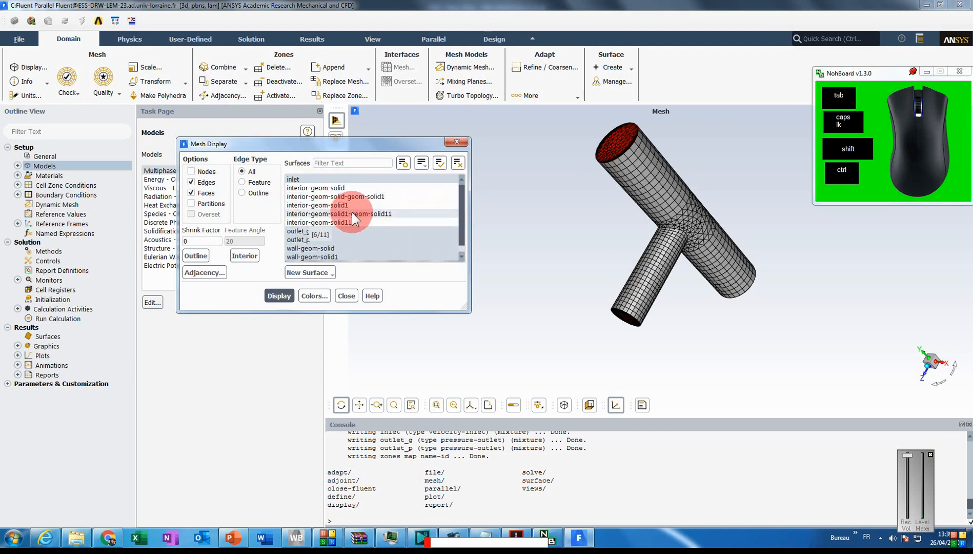
pyautogui.moveTo(461, 207); pyautogui.dragTo(466, 215)
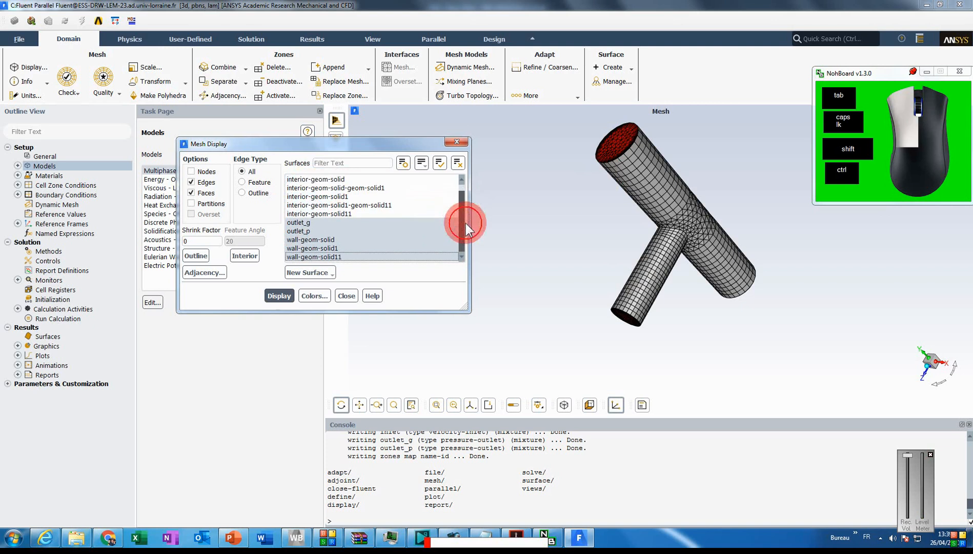
pyautogui.moveTo(518, 269); pyautogui.dragTo(539, 283)
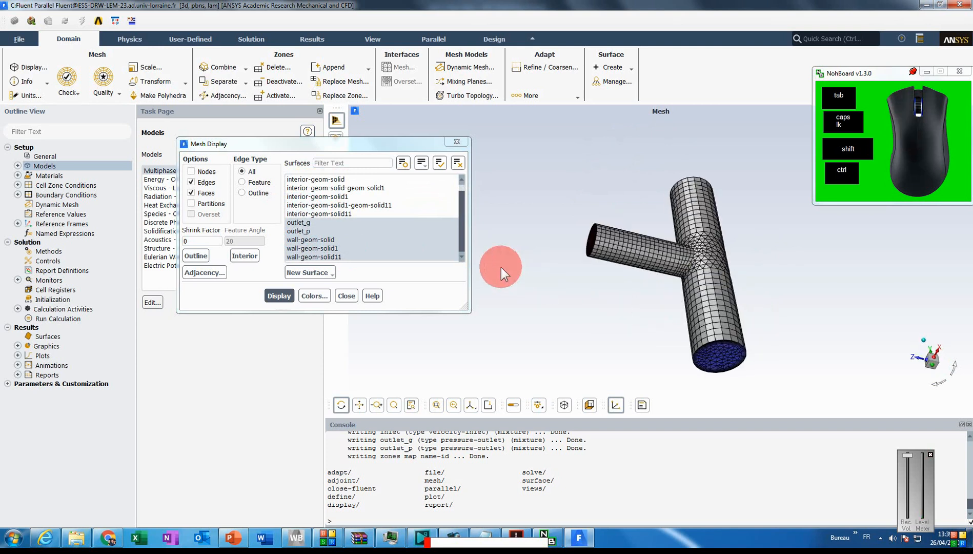
pyautogui.click(282, 293)
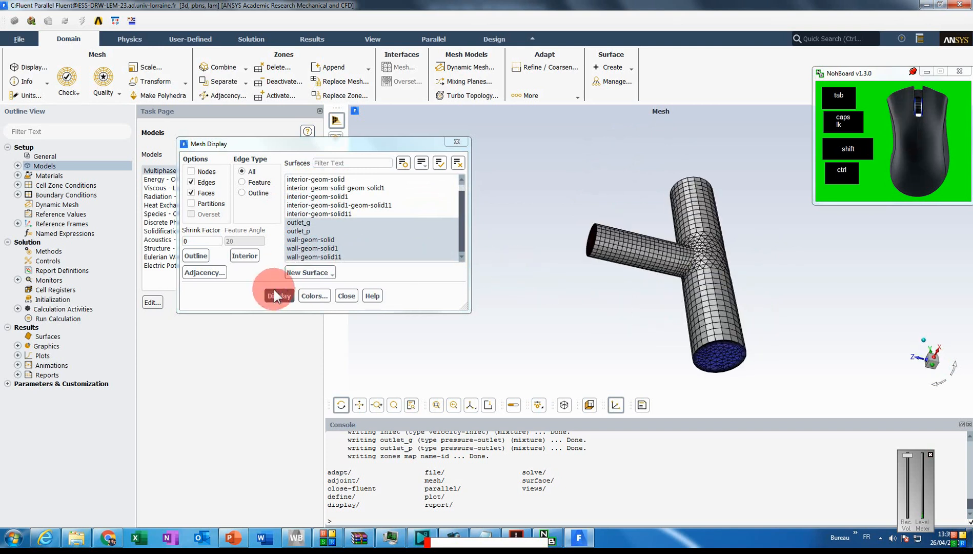
pyautogui.moveTo(310, 142); pyautogui.dragTo(483, 59)
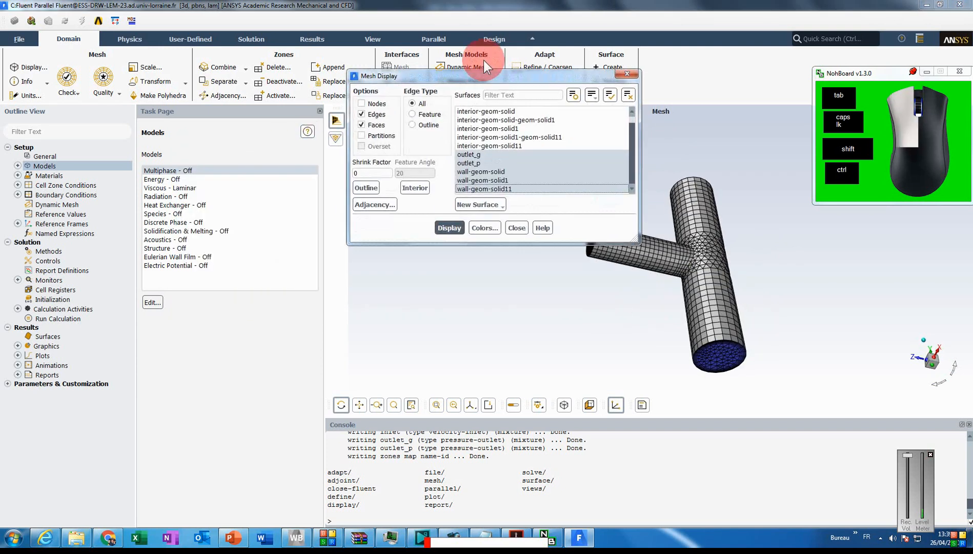
pyautogui.moveTo(689, 270); pyautogui.dragTo(636, 308)
pyautogui.click(449, 218)
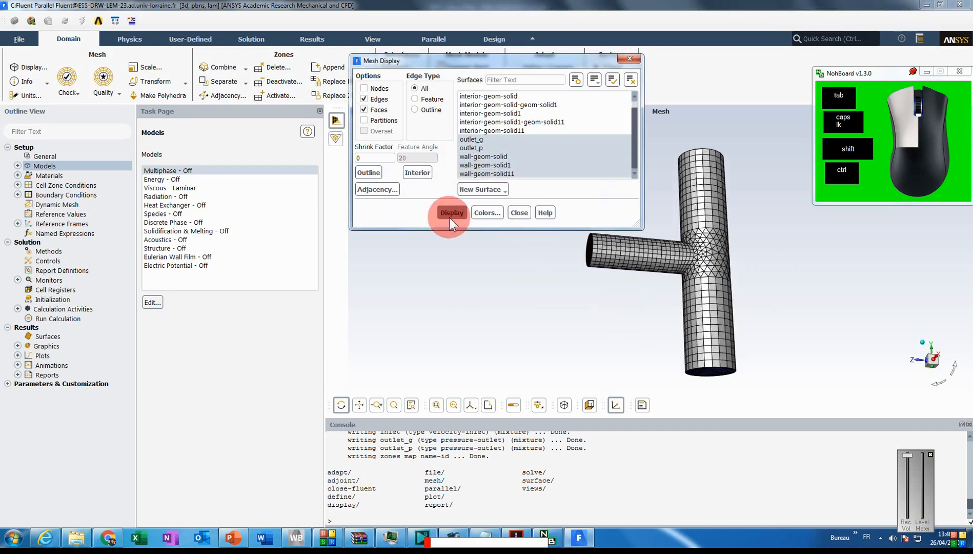
pyautogui.click(518, 213)
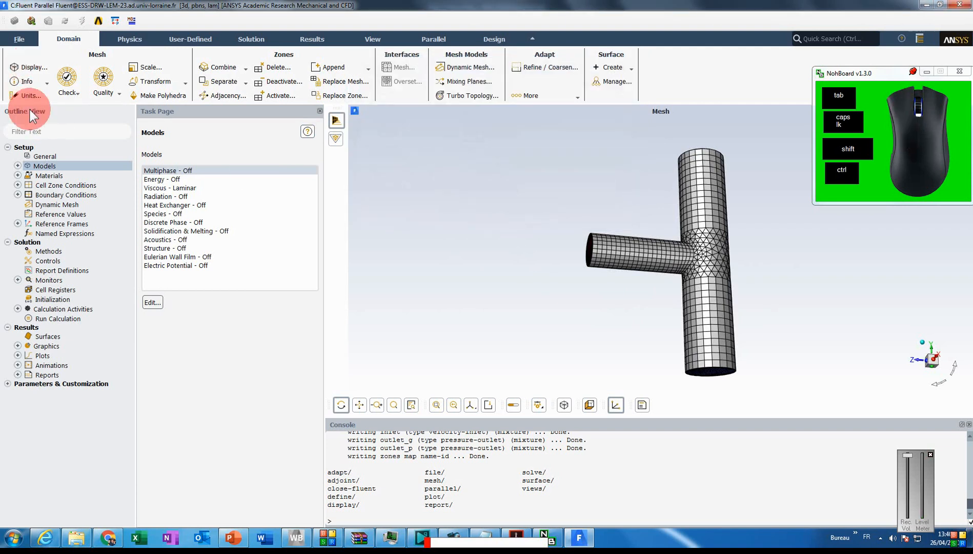
# Print the mesh size information to the console and examine the cell, face, node and partition counts
pyautogui.click(44, 96)
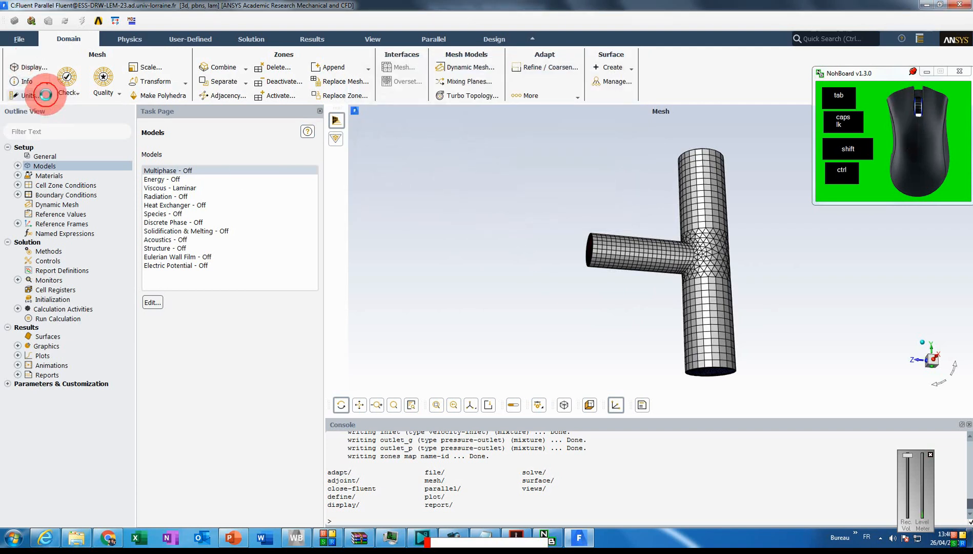
pyautogui.moveTo(444, 513); pyautogui.dragTo(361, 466)
pyautogui.click(437, 473)
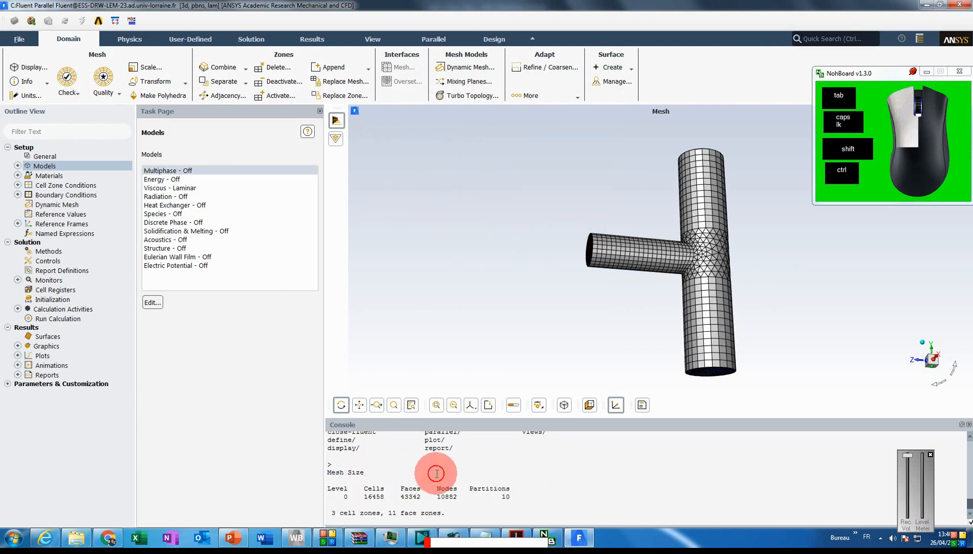
pyautogui.scroll(3, 433, 493)
pyautogui.scroll(-3, 434, 492)
pyautogui.moveTo(444, 513); pyautogui.dragTo(354, 461)
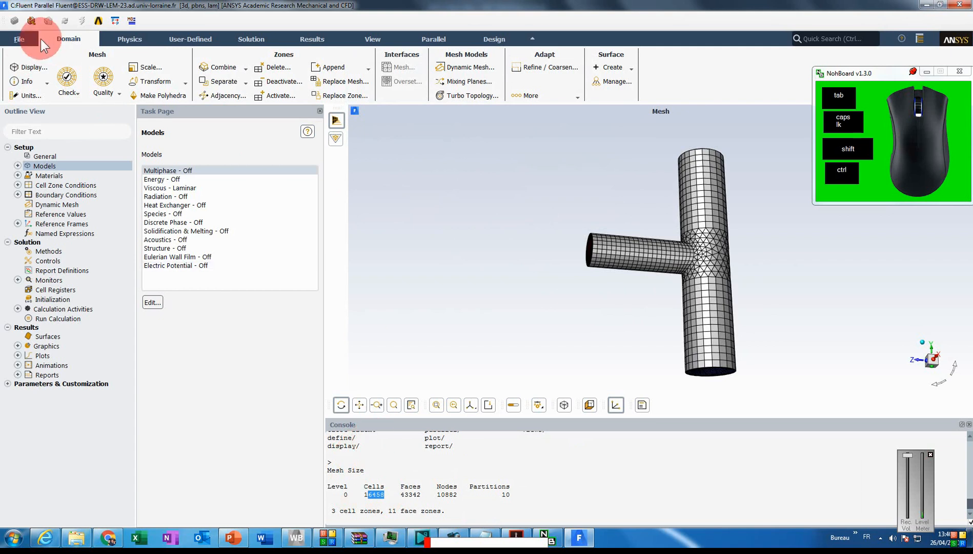
pyautogui.moveTo(445, 512); pyautogui.dragTo(331, 486)
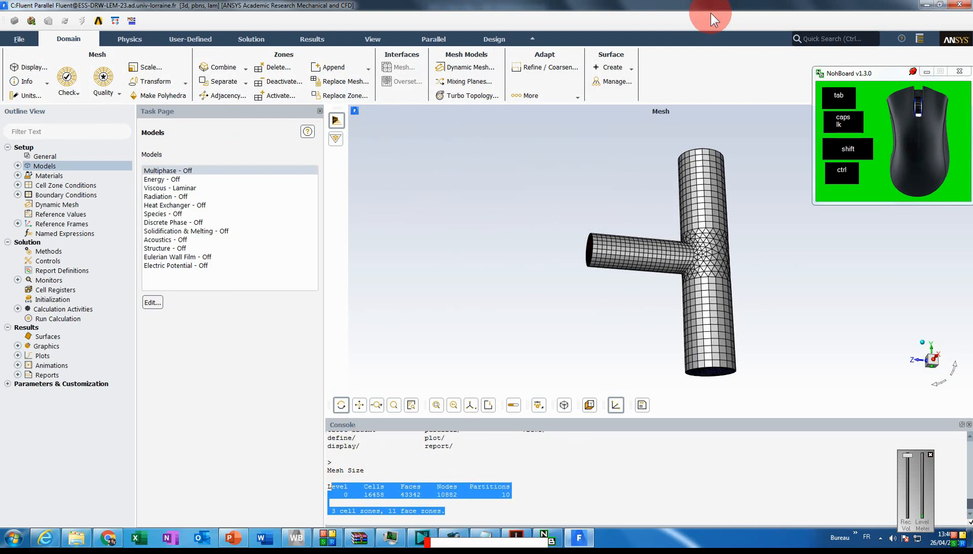
# Switch to Workbench, open the Mesh component for editing and show the mesh's node and element statistics
pyautogui.click(927, 5)
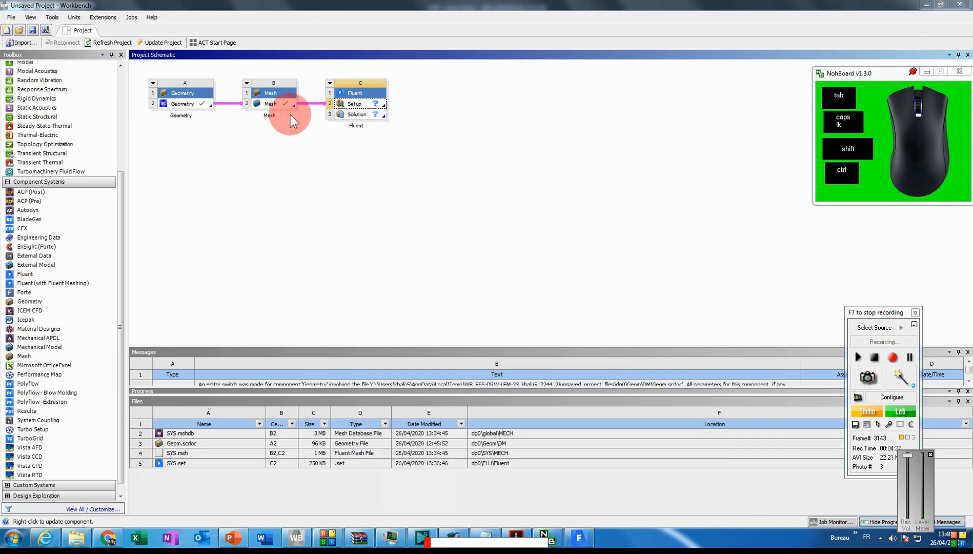
pyautogui.rightClick(274, 105)
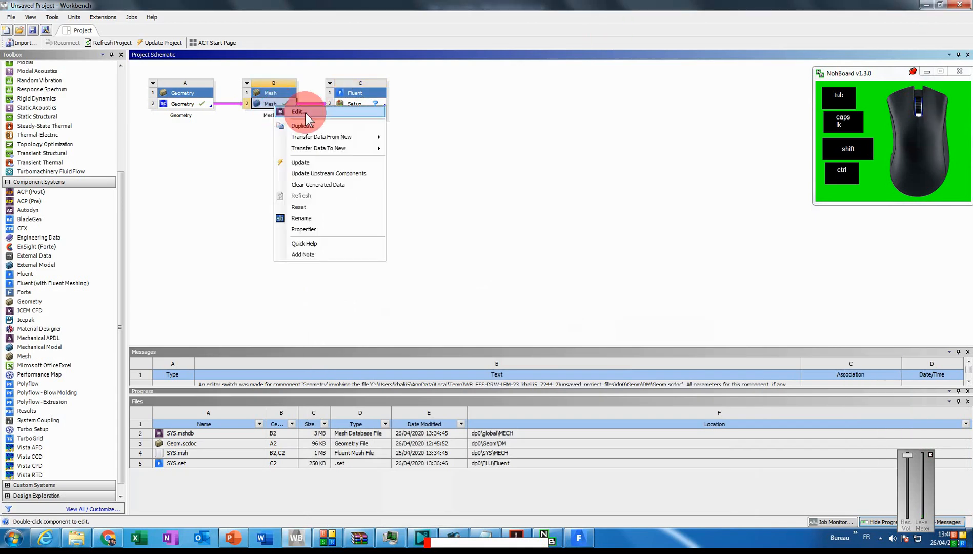
pyautogui.click(298, 112)
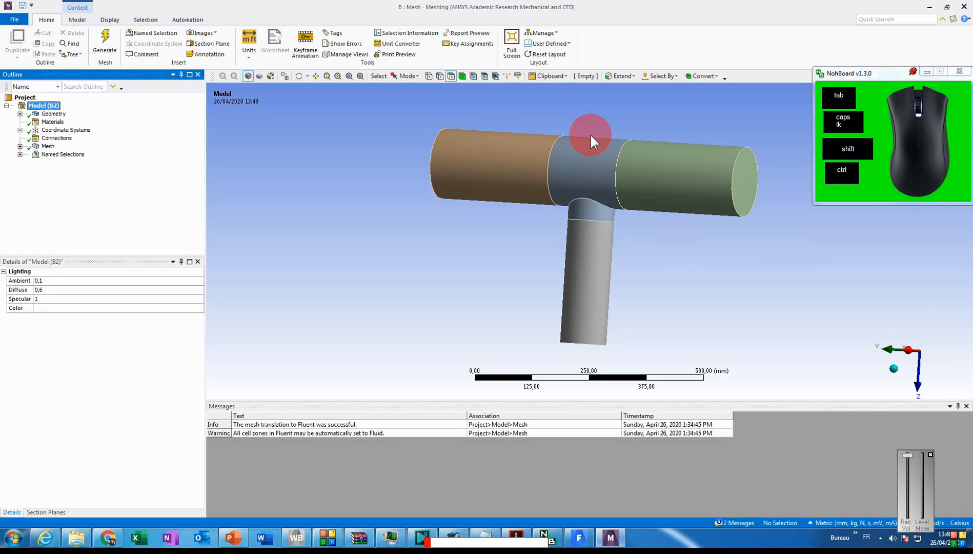
pyautogui.click(48, 146)
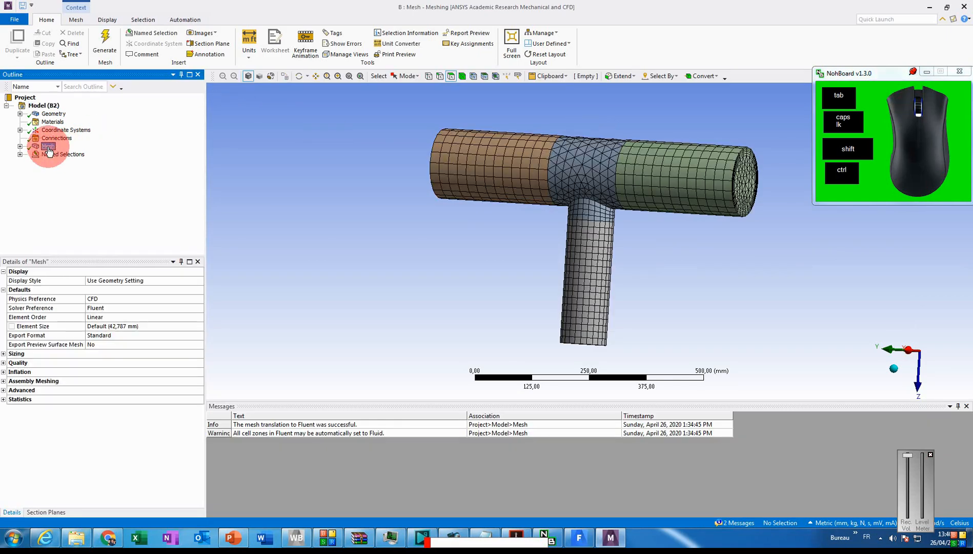
pyautogui.click(4, 399)
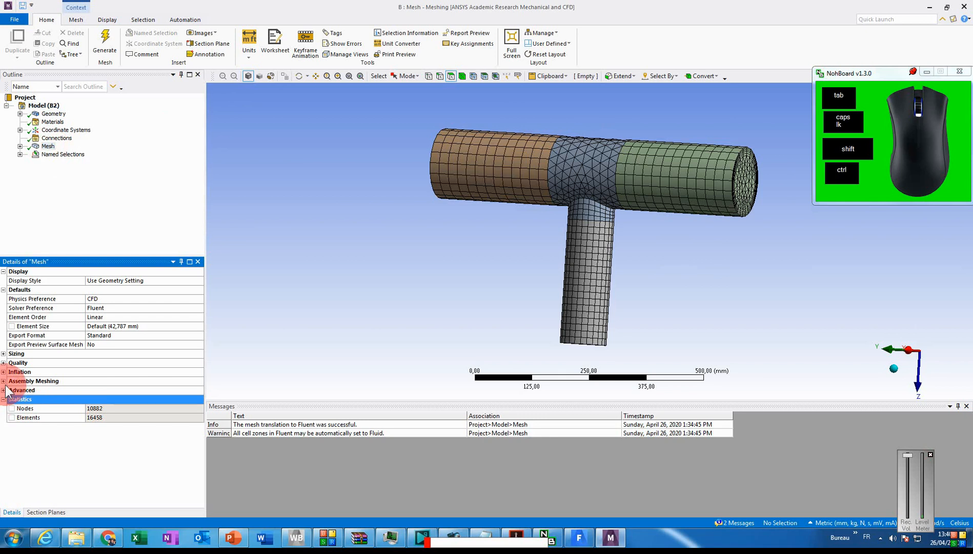
# Set the mesh metric to Skewness in the mesh quality details and examine its statistics and distribution chart
pyautogui.click(4, 363)
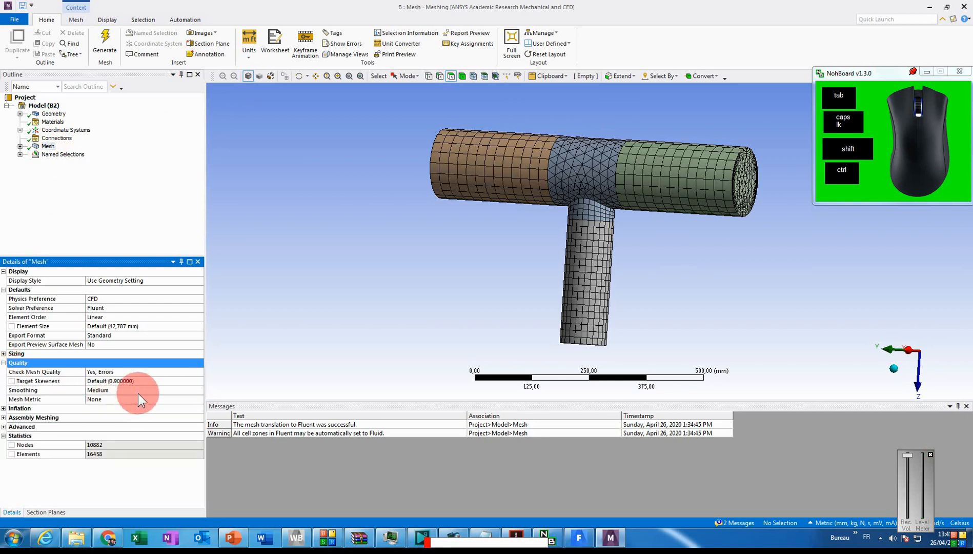
pyautogui.click(161, 398)
pyautogui.click(198, 398)
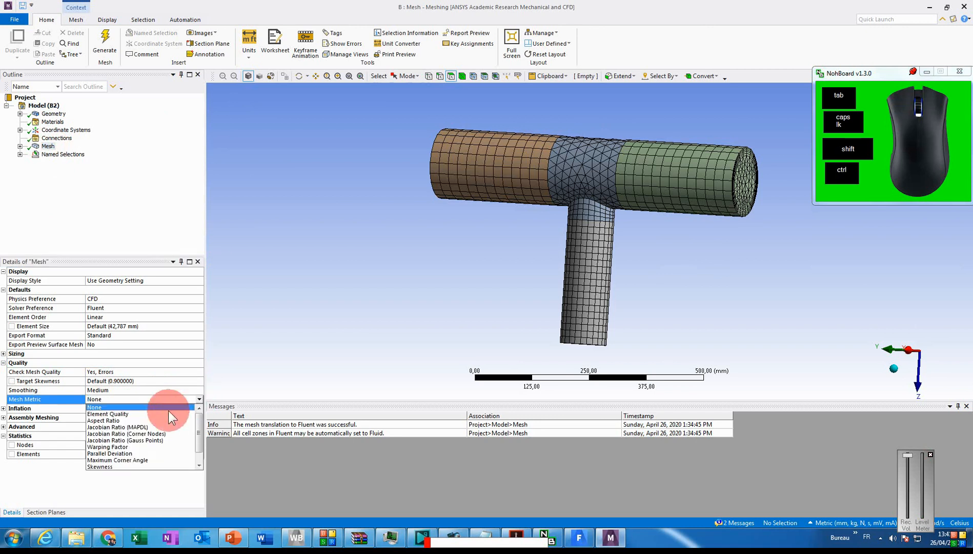
pyautogui.moveTo(197, 443); pyautogui.dragTo(198, 457)
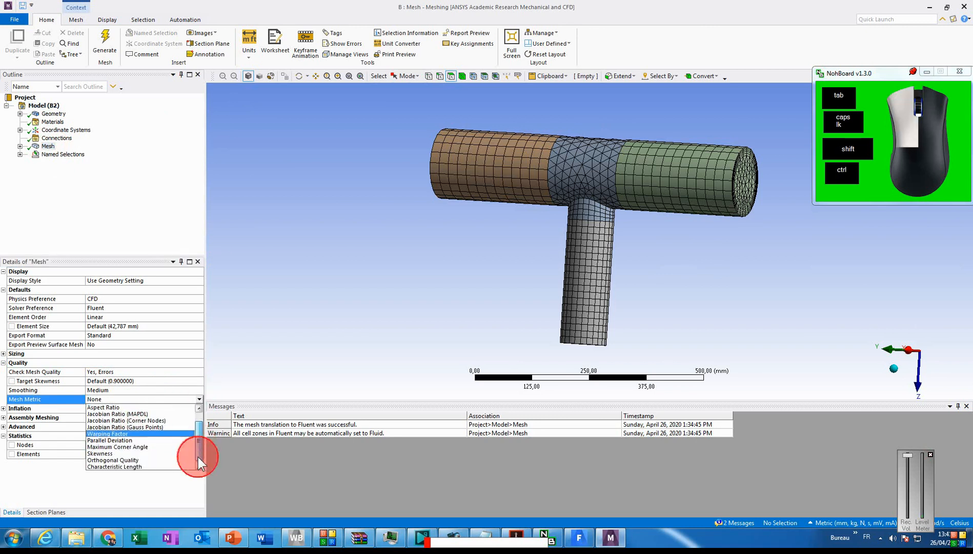
pyautogui.click(134, 453)
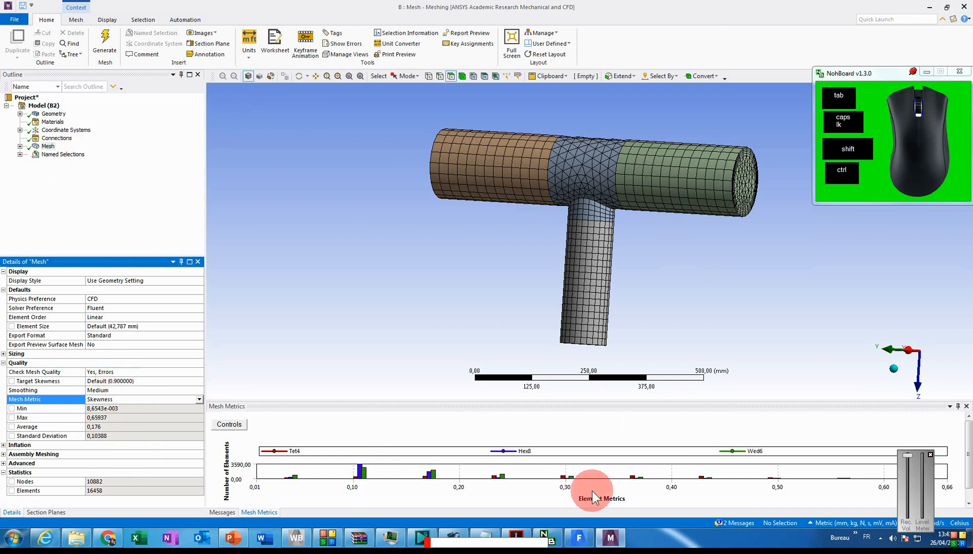
pyautogui.click(931, 454)
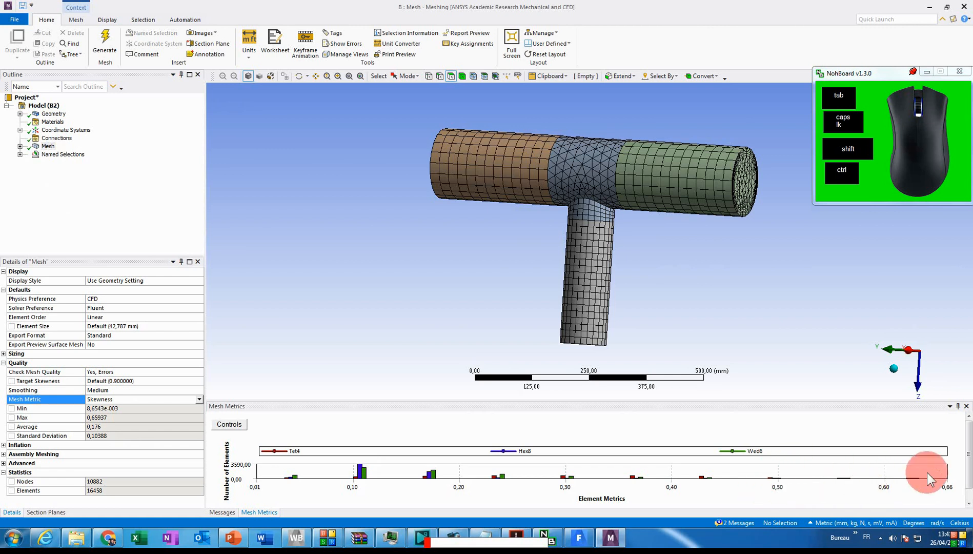
# Set the mesh metric to Orthogonal Quality and examine its minimum value
pyautogui.click(115, 390)
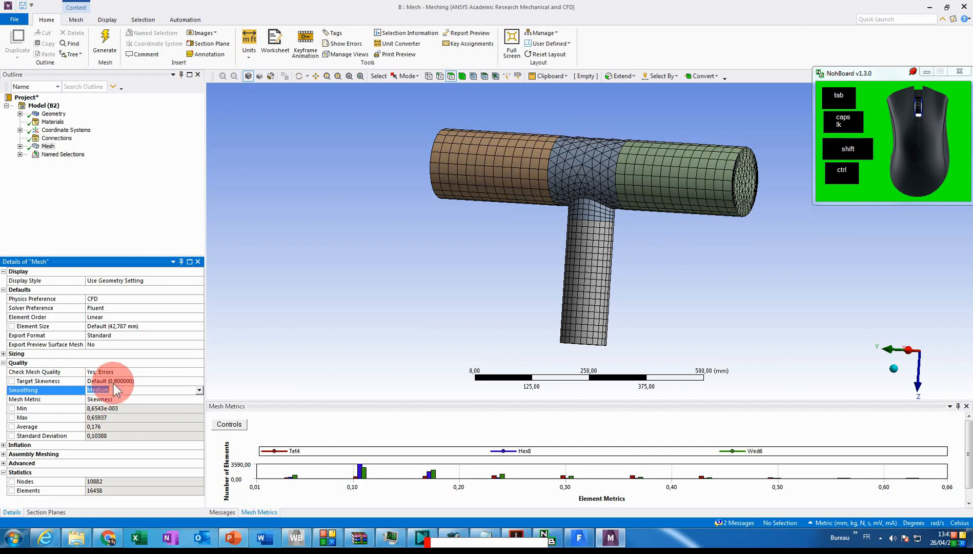
pyautogui.click(114, 383)
pyautogui.click(111, 394)
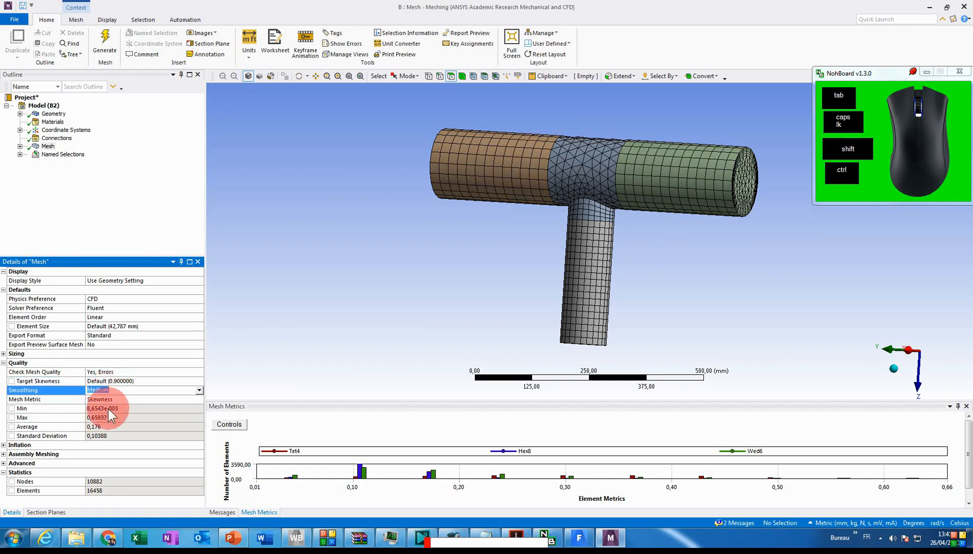
pyautogui.click(116, 400)
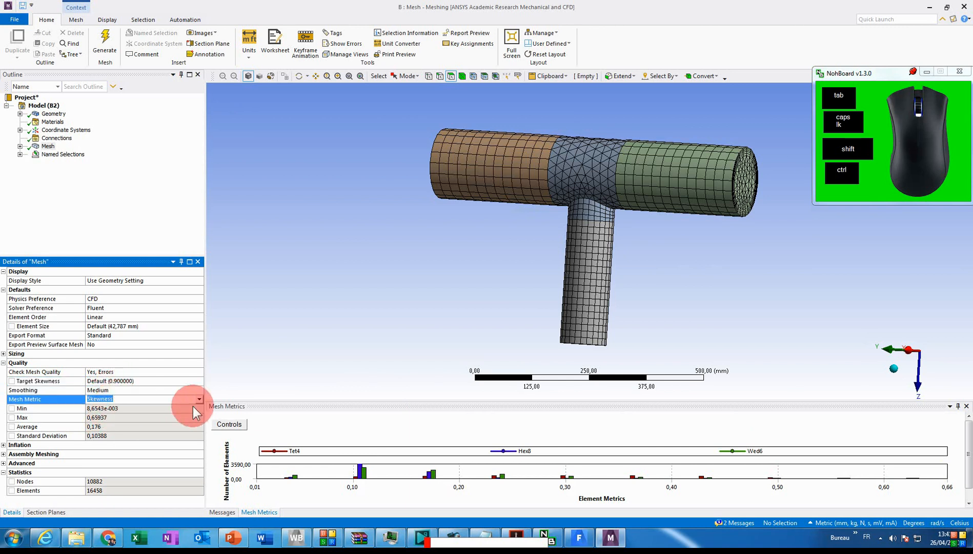
pyautogui.click(199, 400)
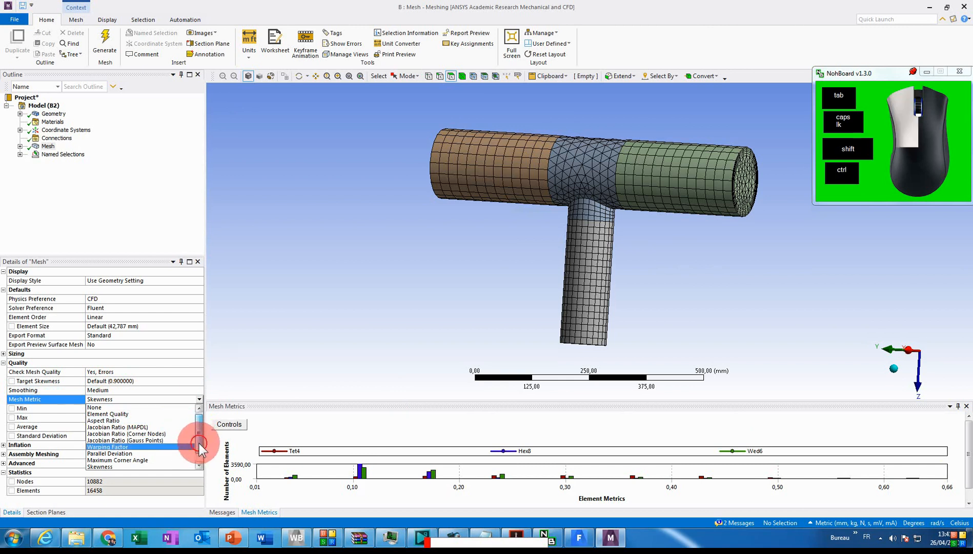
pyautogui.moveTo(199, 443); pyautogui.dragTo(193, 459)
pyautogui.click(164, 459)
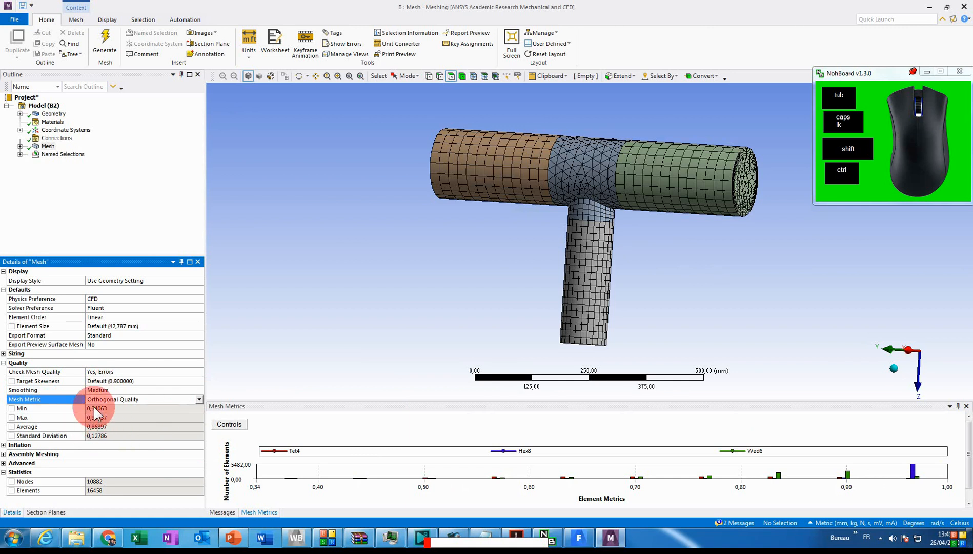
pyautogui.click(118, 408)
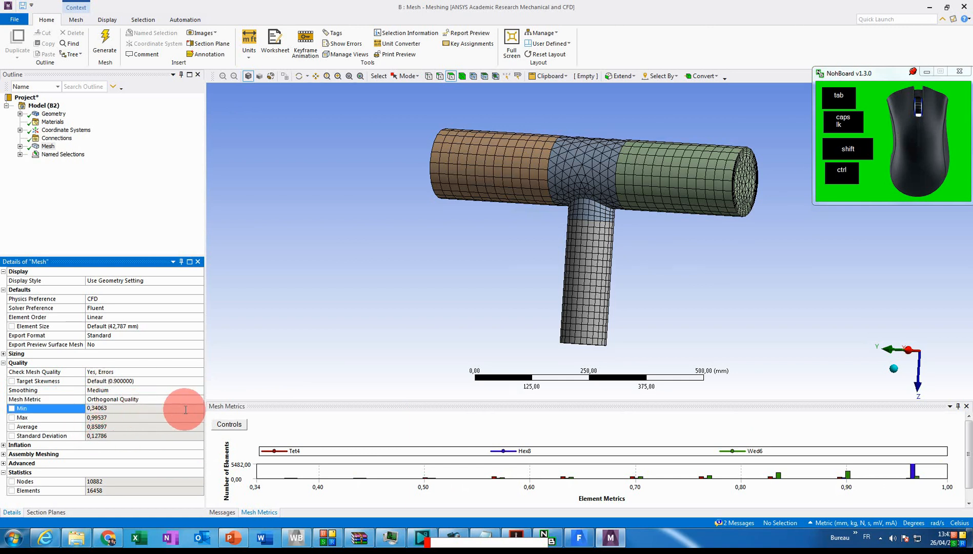
# Close the Meshing application and return to the Fluent window
pyautogui.click(966, 8)
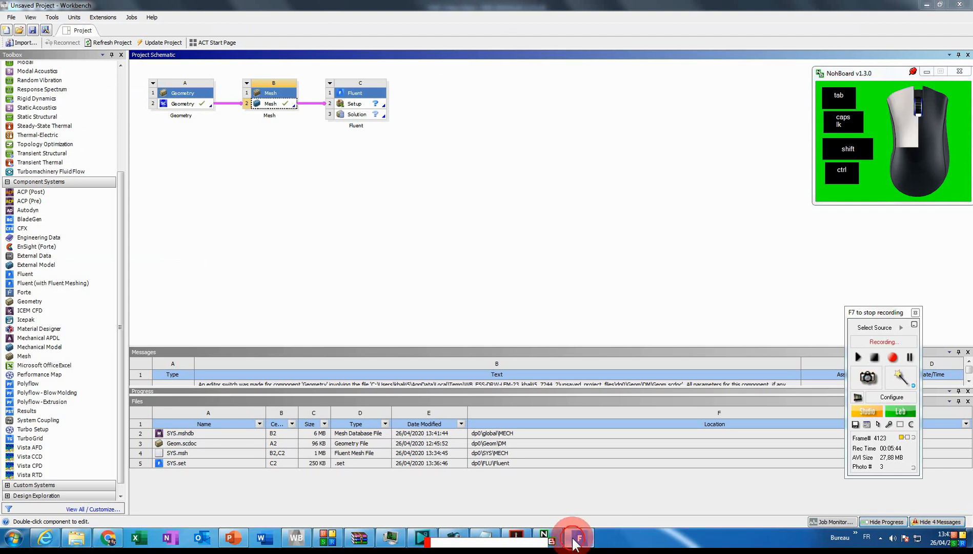
pyautogui.click(559, 433)
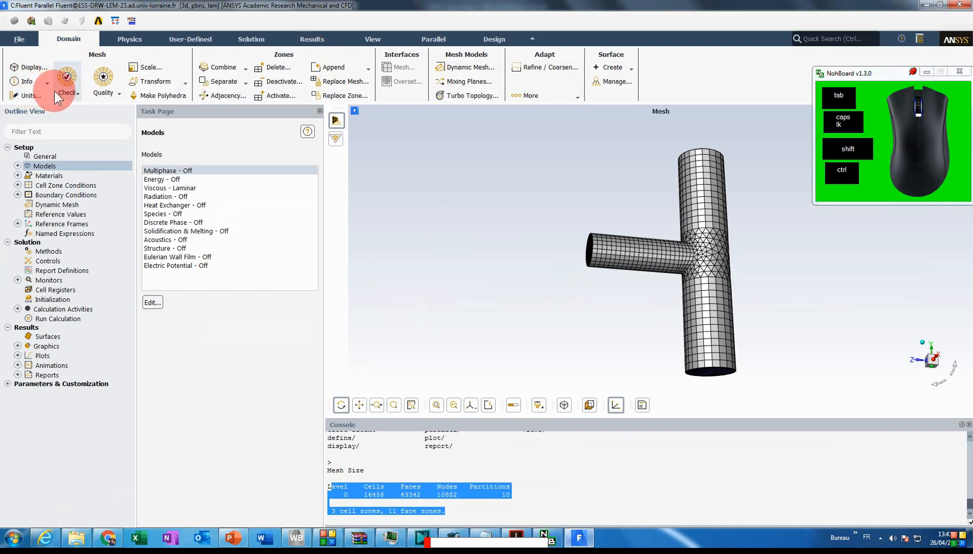
# Run the mesh check from the General settings and examine its domain extents, volume and face area statistics
pyautogui.click(66, 155)
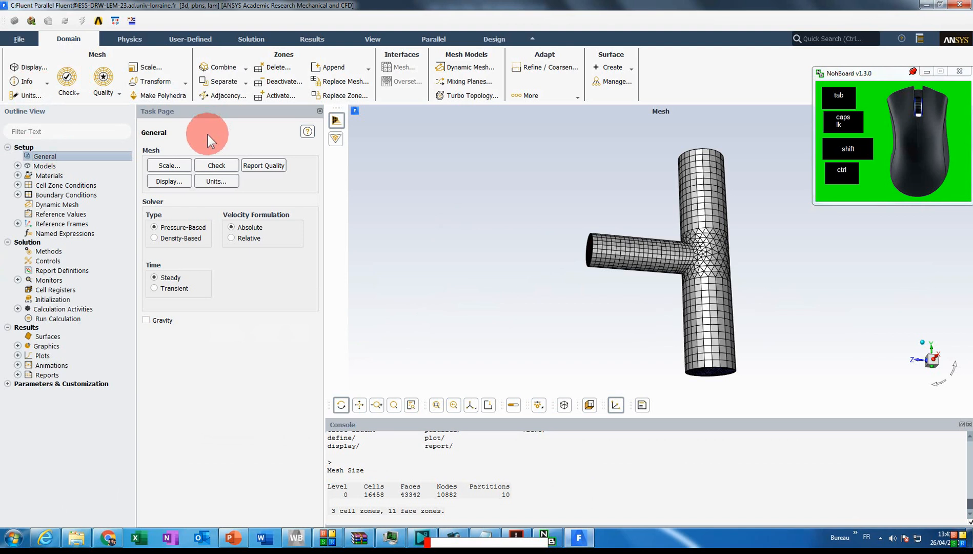
pyautogui.click(460, 465)
pyautogui.scroll(3, 460, 465)
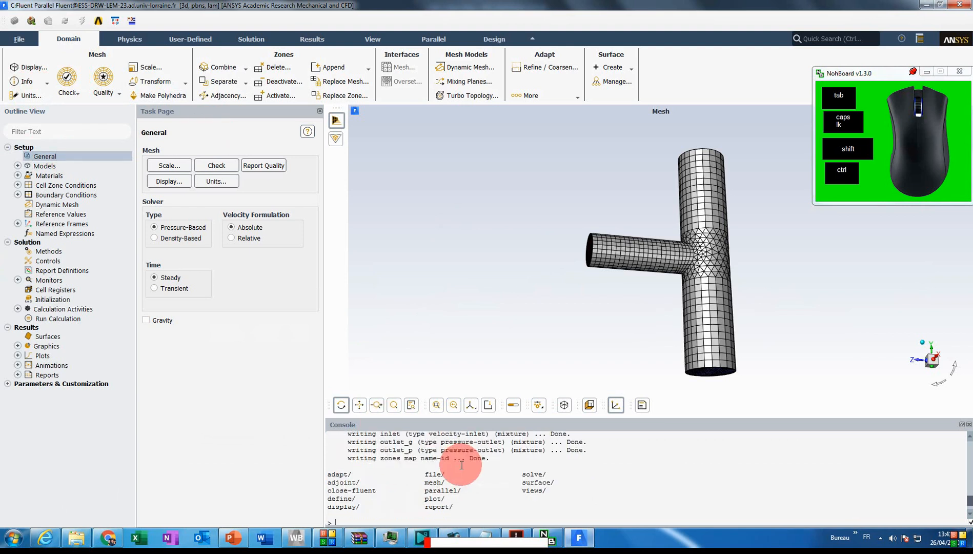
pyautogui.click(217, 166)
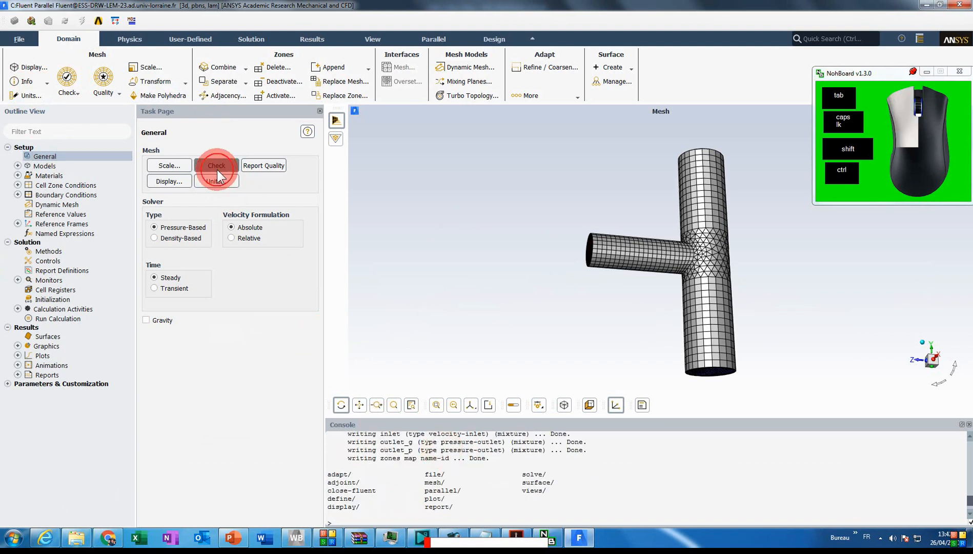
pyautogui.moveTo(349, 513); pyautogui.dragTo(333, 440)
pyautogui.click(421, 488)
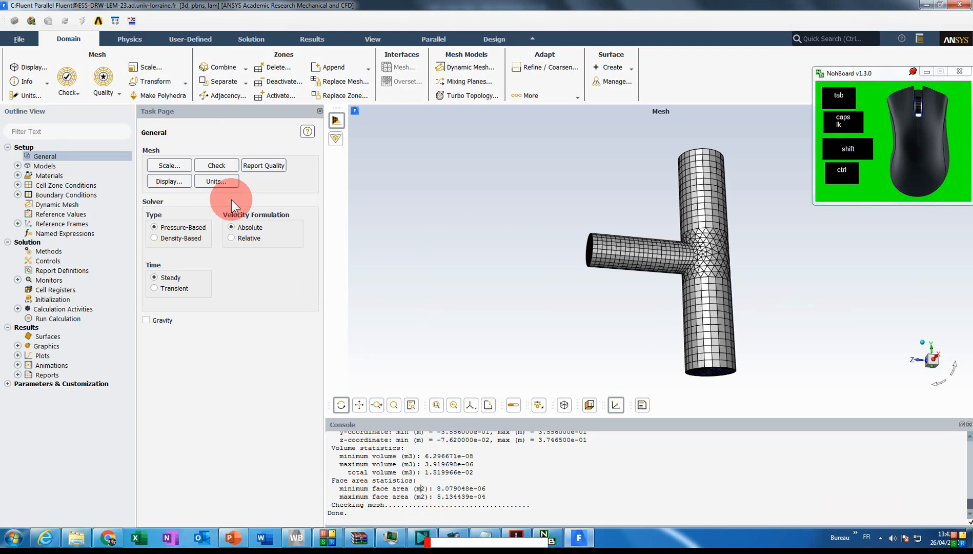
# Select in as both the mesh creation unit and the view length unit in Scale Mesh, and close it without scaling
pyautogui.click(173, 164)
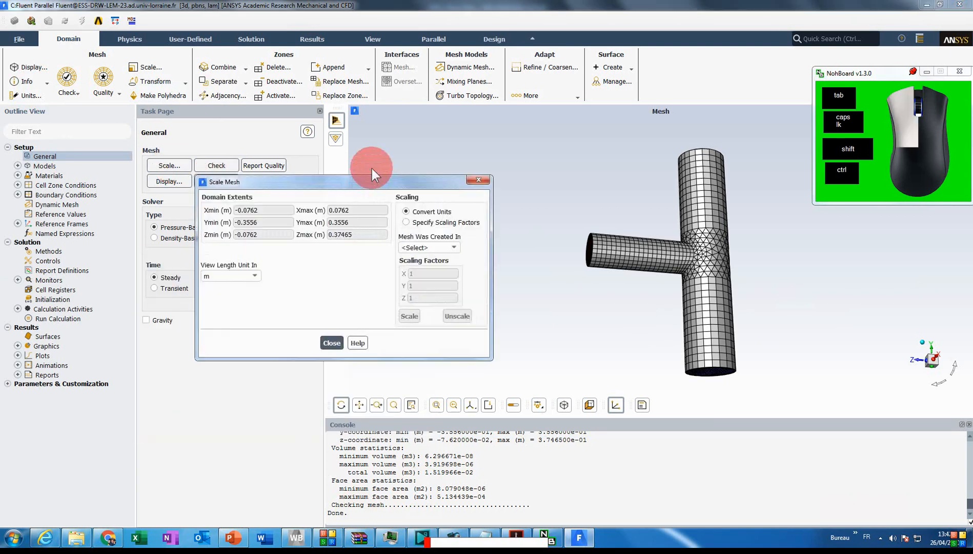
pyautogui.click(454, 233)
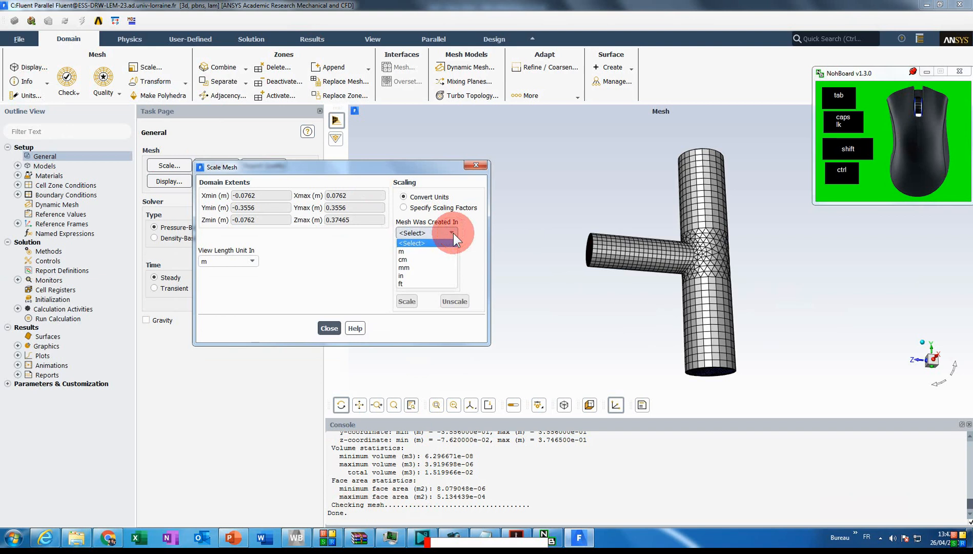
pyautogui.click(412, 275)
pyautogui.click(254, 260)
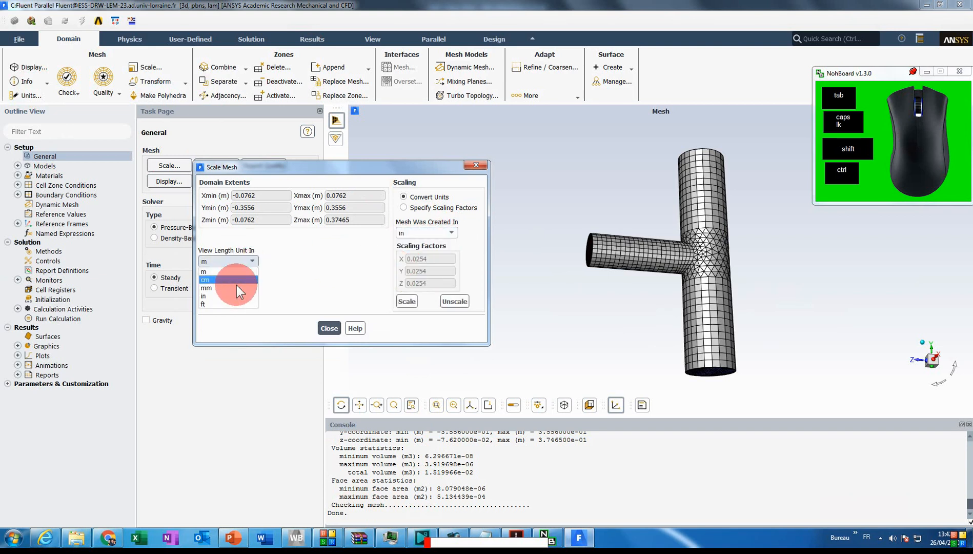
pyautogui.click(227, 296)
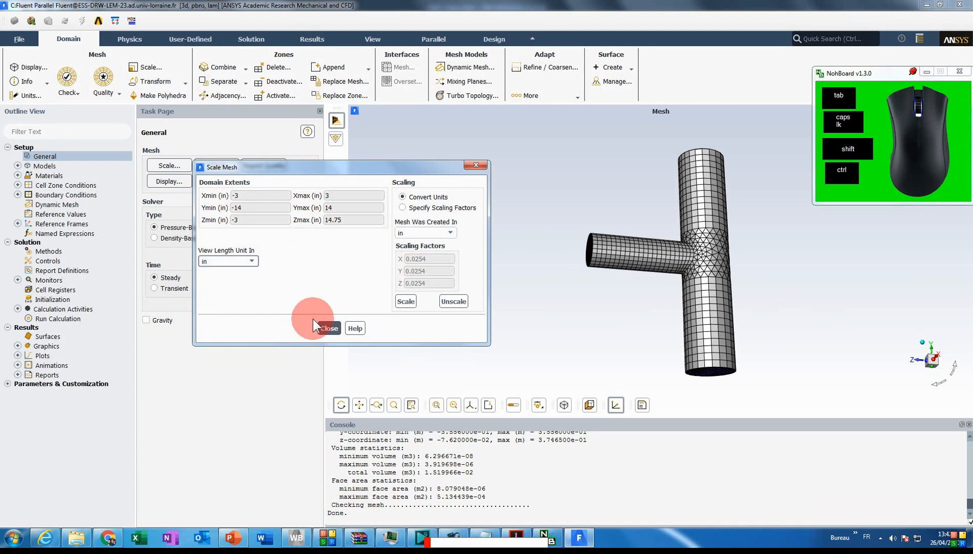
pyautogui.click(329, 328)
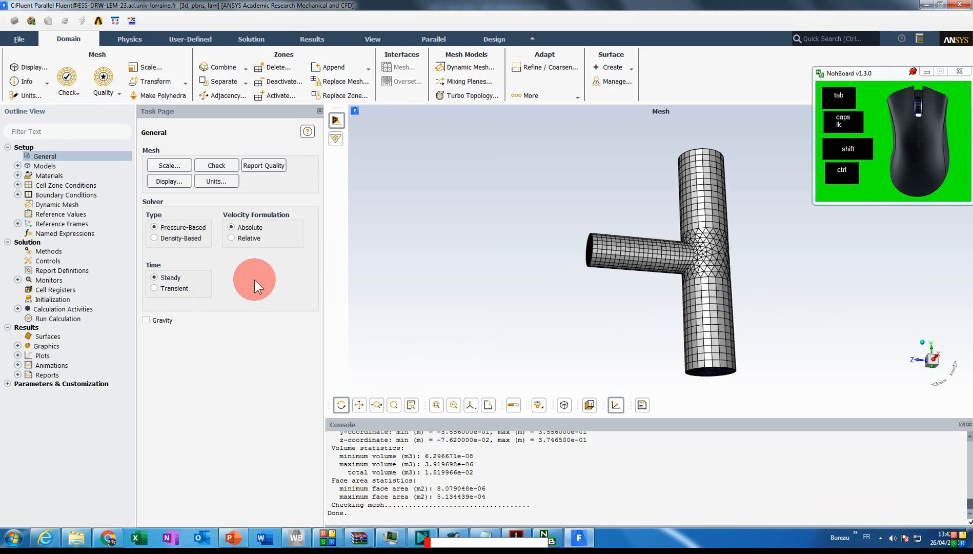
# Report the mesh quality, examine the minimum orthogonal quality value, and fit the mesh in the view
pyautogui.click(268, 164)
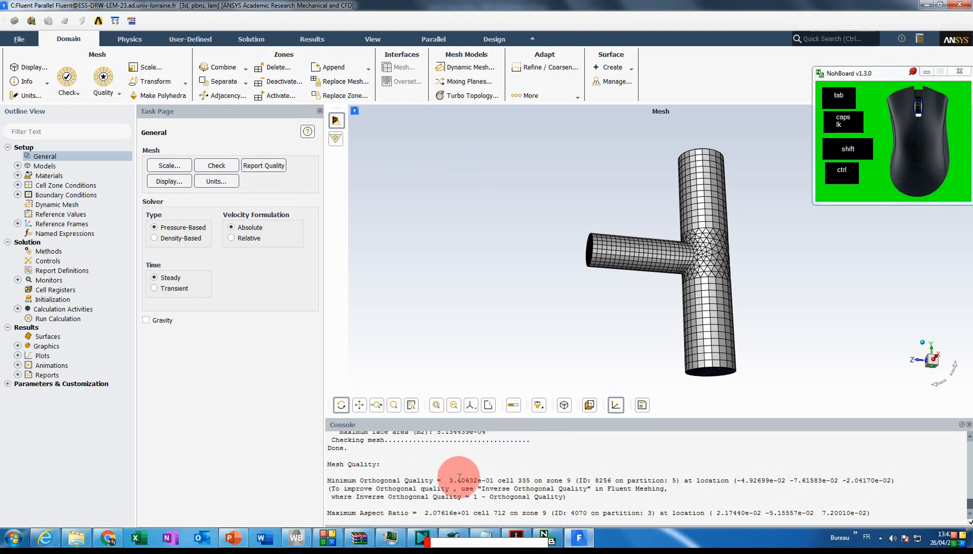
pyautogui.moveTo(494, 482); pyautogui.dragTo(446, 482)
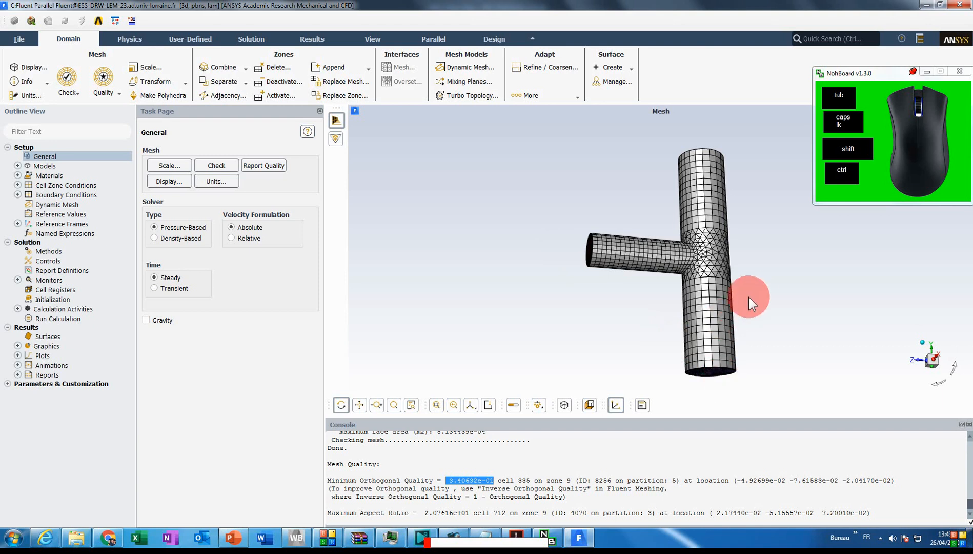
pyautogui.moveTo(749, 297); pyautogui.dragTo(738, 332, button='middle')
pyautogui.middleClick(757, 340)
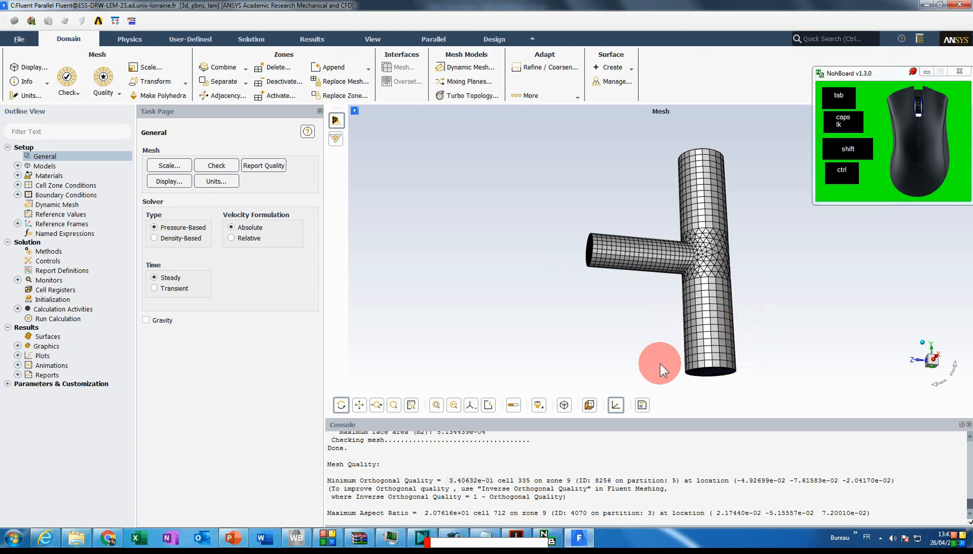
pyautogui.click(436, 405)
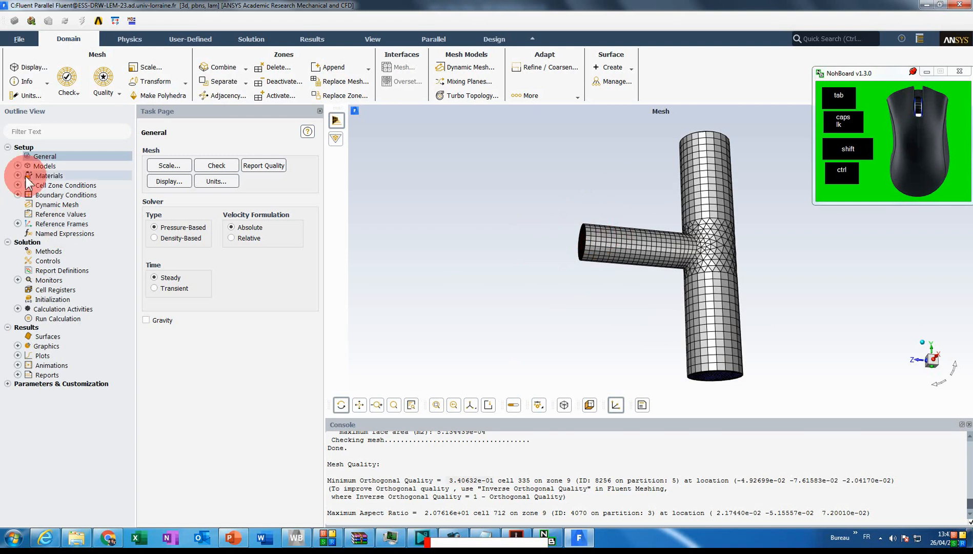
# Expand the list of physical models under Setup and return to the General settings
pyautogui.click(49, 167)
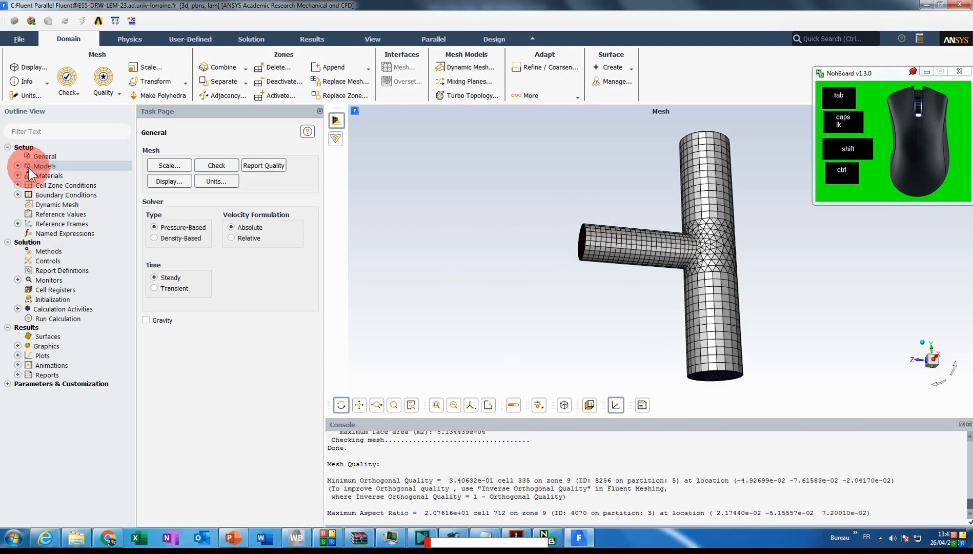
pyautogui.click(21, 167)
pyautogui.doubleClick(43, 167)
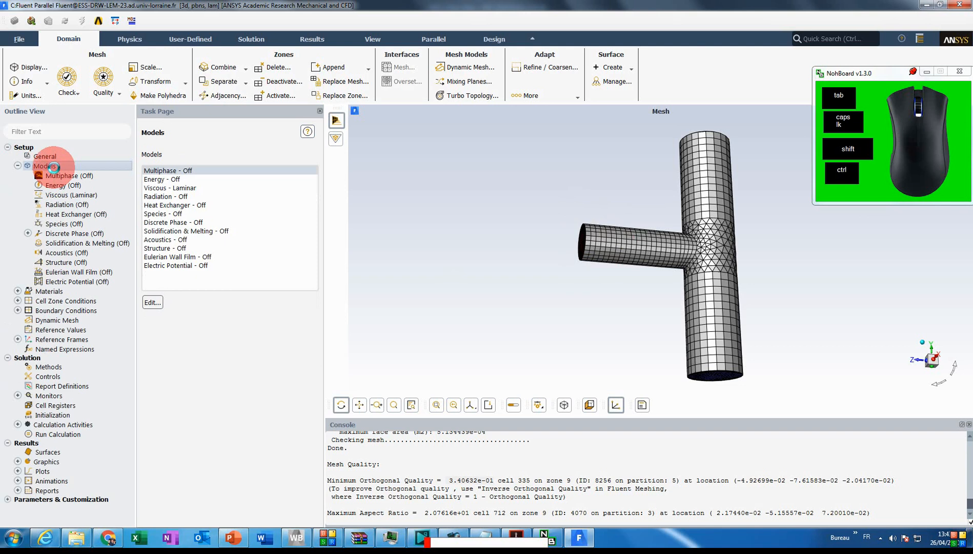
pyautogui.click(53, 160)
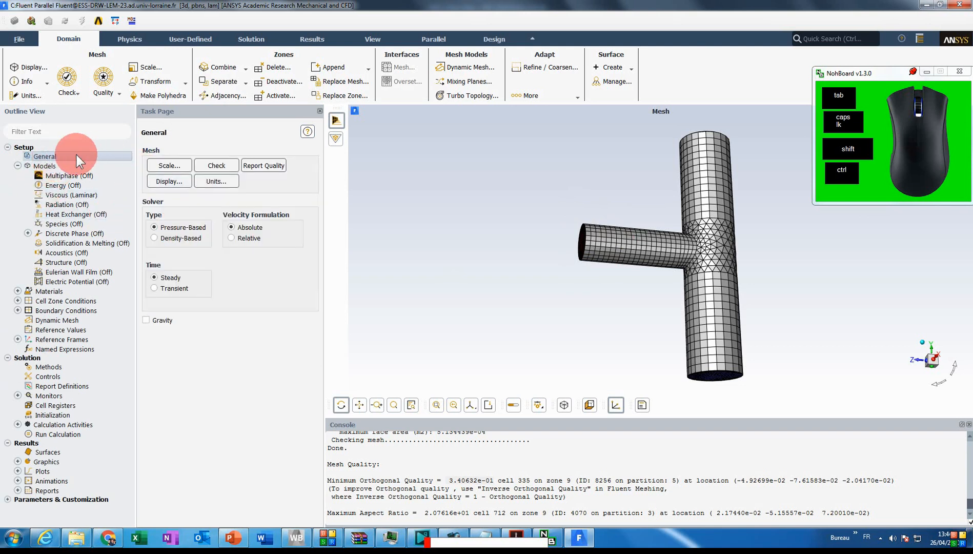
pyautogui.click(76, 155)
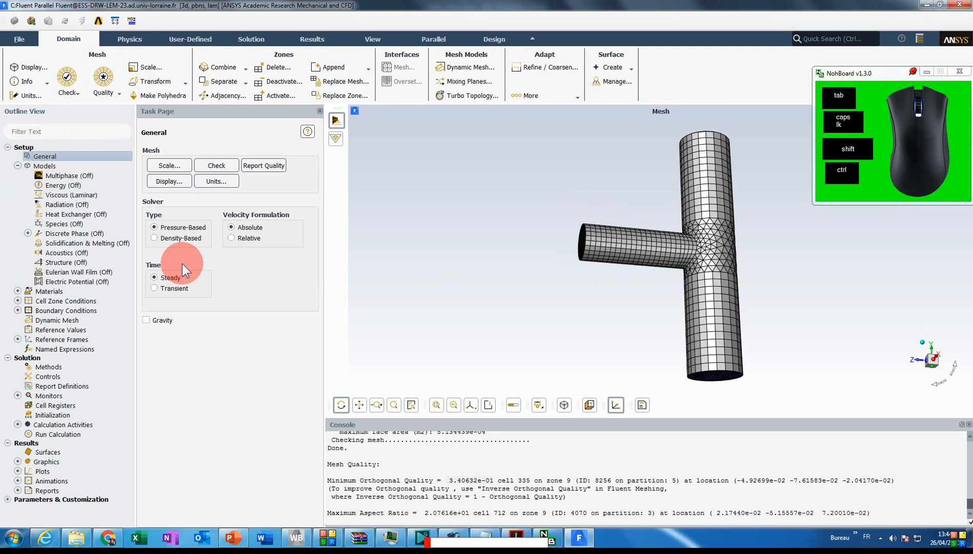
# Review the Pressure-Based and Steady solver options, and briefly enable Gravity to view its acceleration components
pyautogui.click(195, 226)
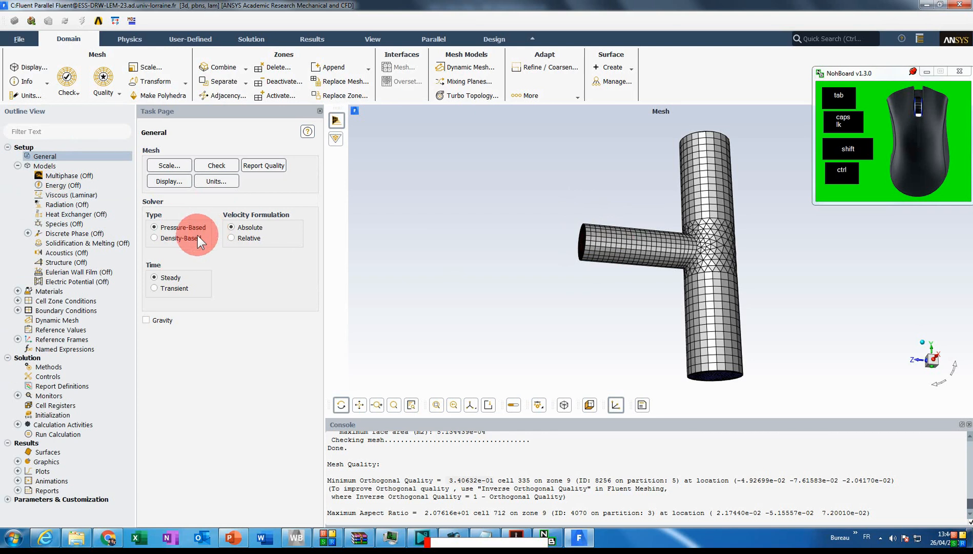
pyautogui.click(196, 231)
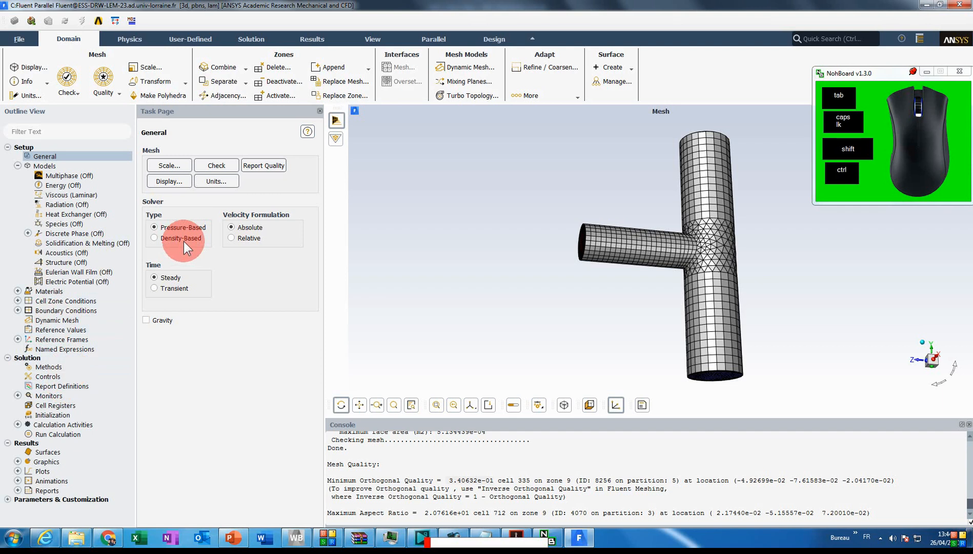
pyautogui.click(195, 227)
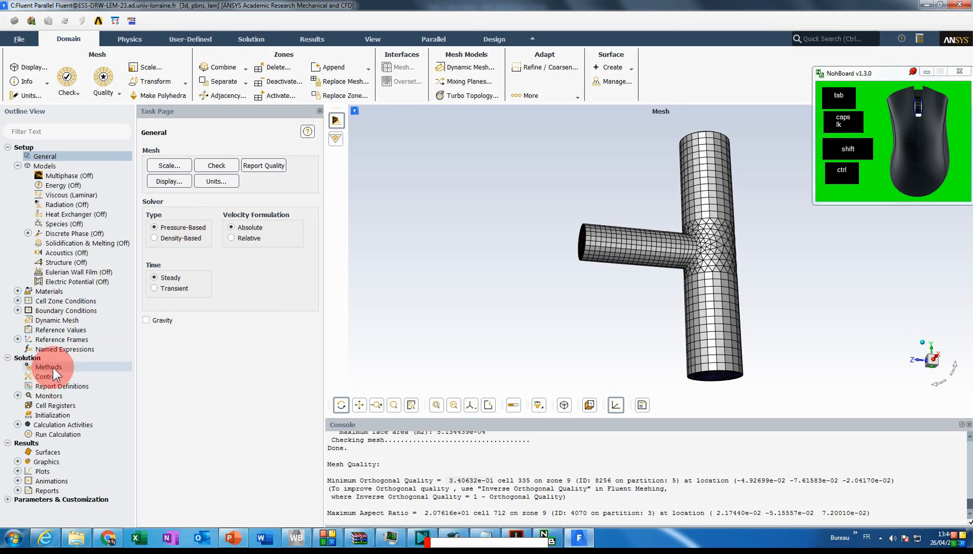
pyautogui.click(198, 241)
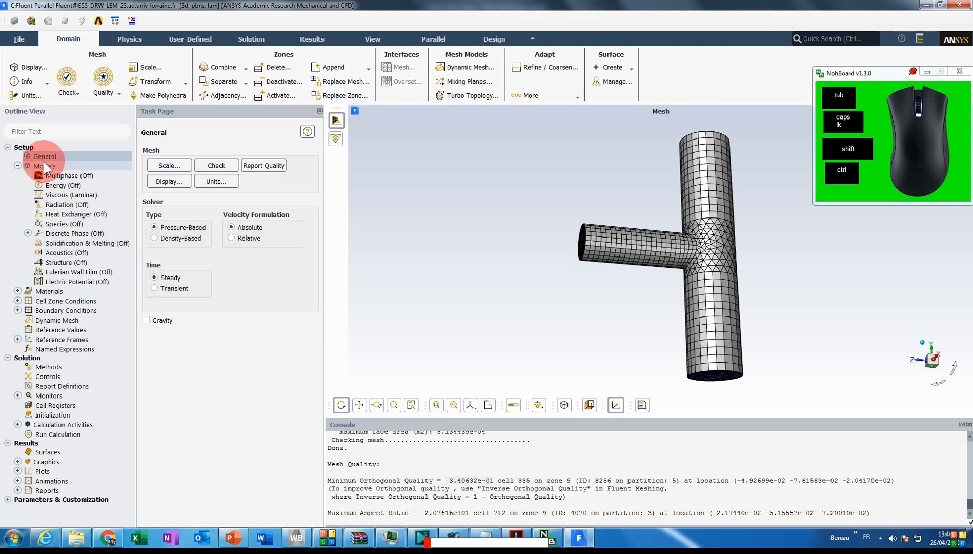
pyautogui.click(174, 276)
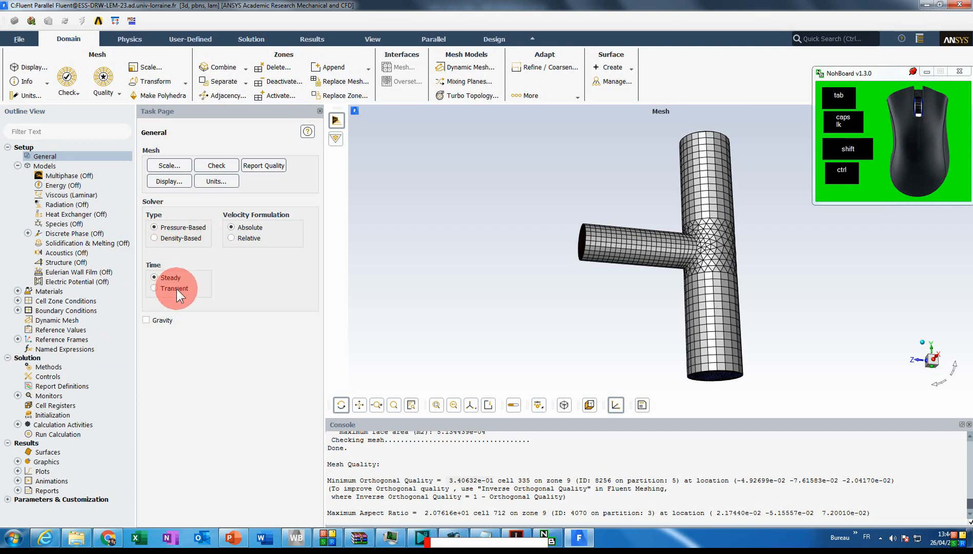
pyautogui.click(144, 322)
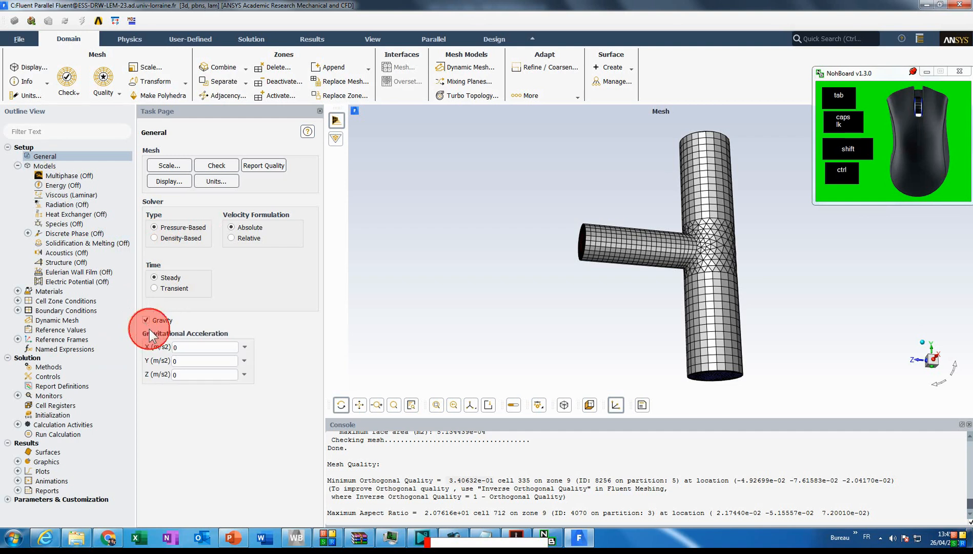
pyautogui.click(146, 322)
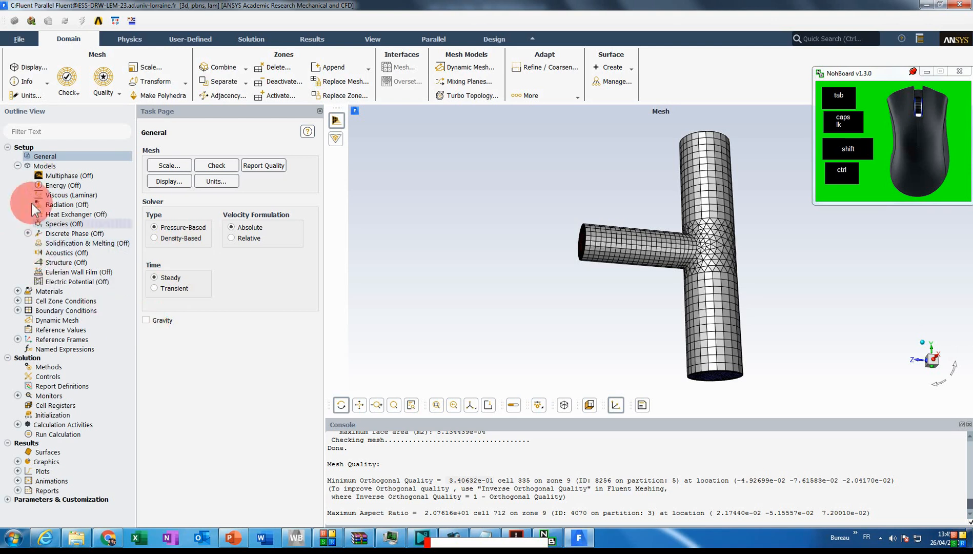
# Turn on the energy equation in the Energy model
pyautogui.doubleClick(69, 185)
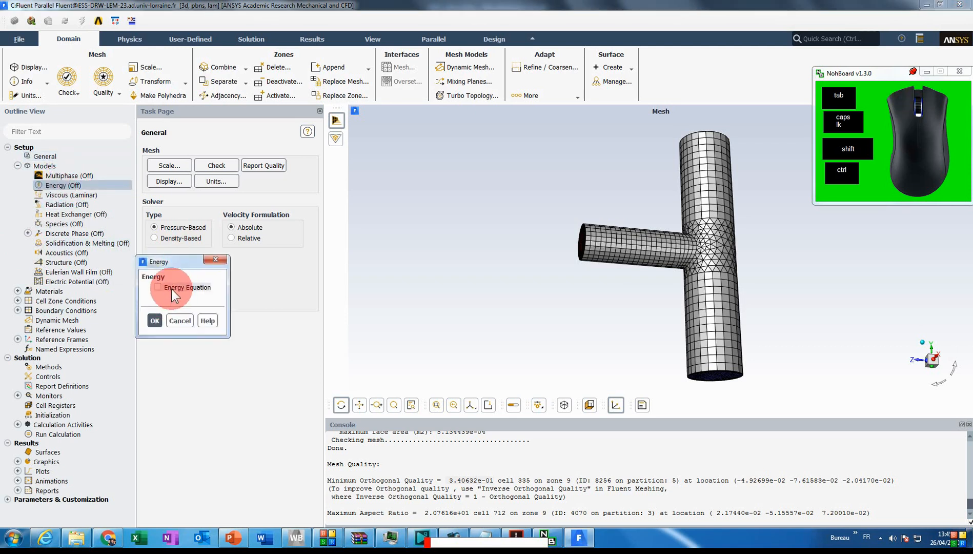
pyautogui.click(158, 287)
pyautogui.click(153, 321)
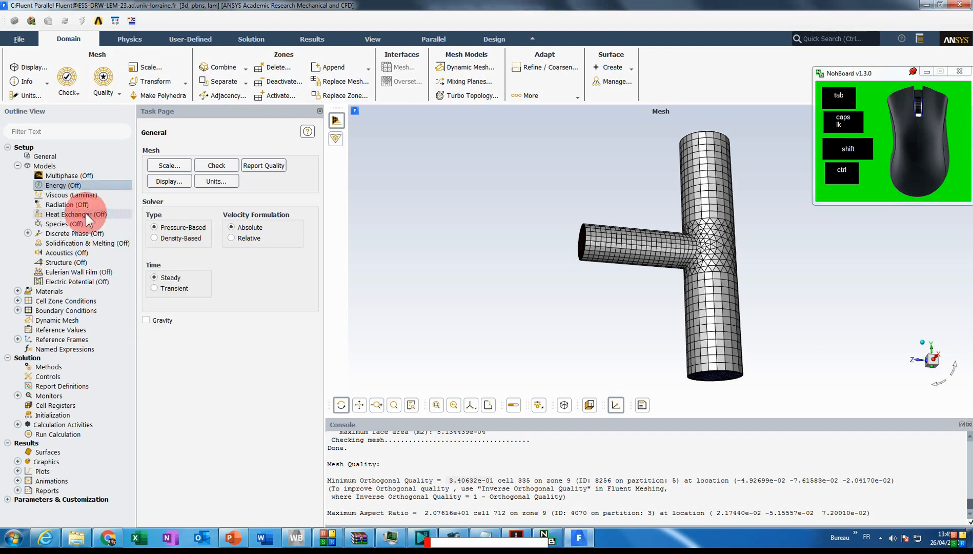
# Set the viscous model to k-epsilon (2 eqn) with the Realizable formulation
pyautogui.click(66, 196)
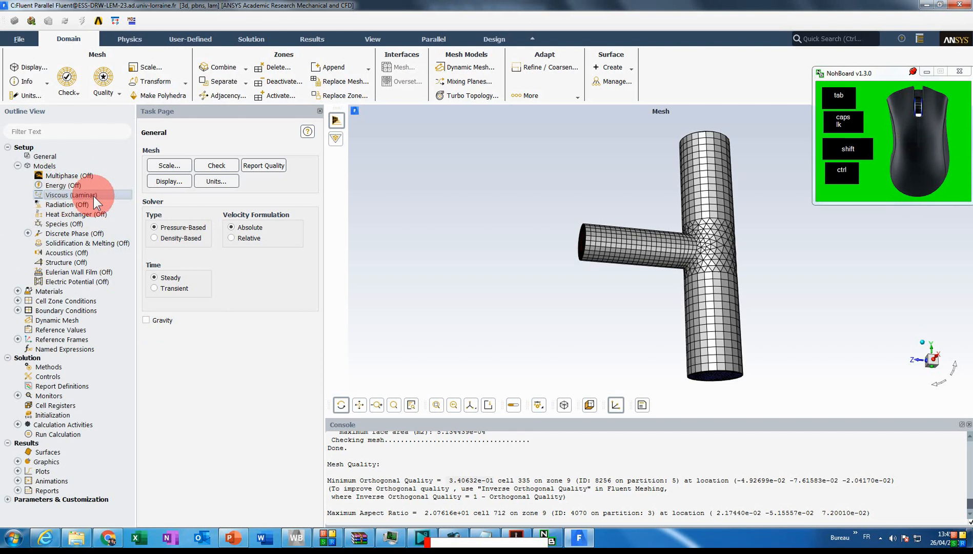
pyautogui.doubleClick(93, 197)
pyautogui.moveTo(208, 258); pyautogui.dragTo(281, 177)
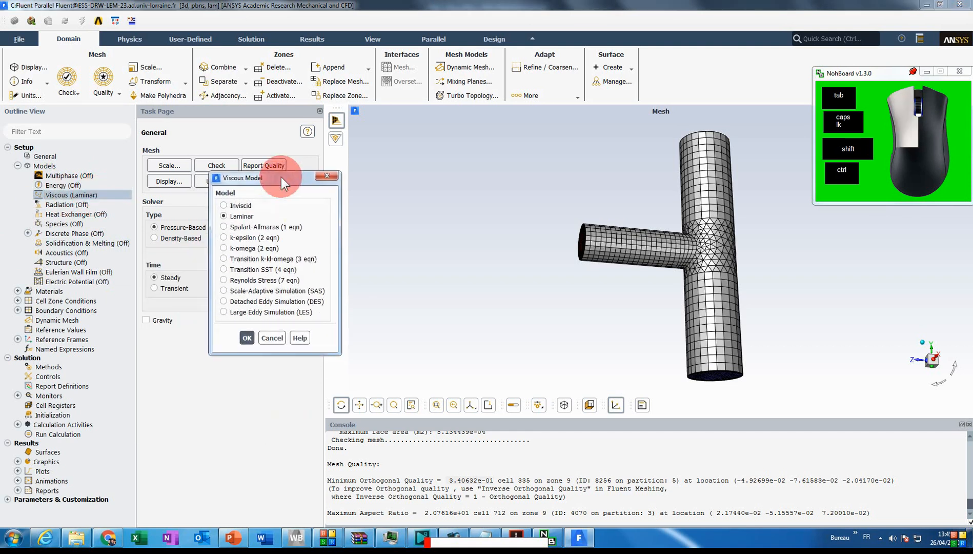
pyautogui.click(241, 237)
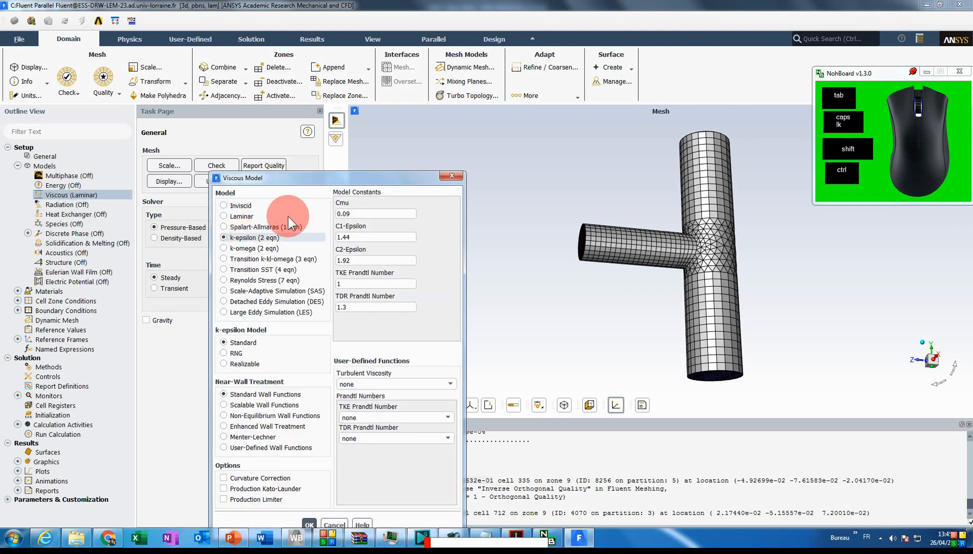
pyautogui.moveTo(310, 181); pyautogui.dragTo(265, 85)
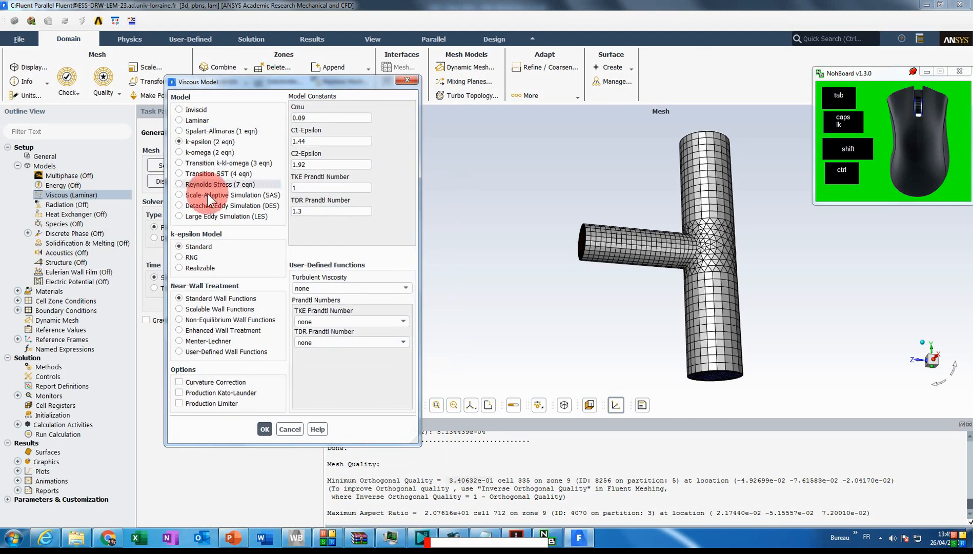
pyautogui.click(192, 268)
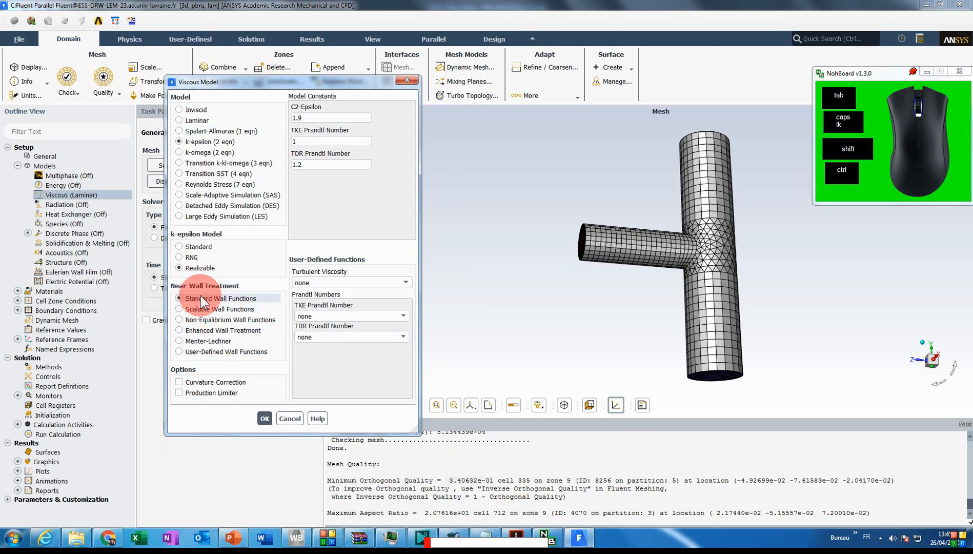
# Compare the near-wall treatment options and set it to Enhanced Wall Treatment for the k-epsilon model
pyautogui.click(245, 319)
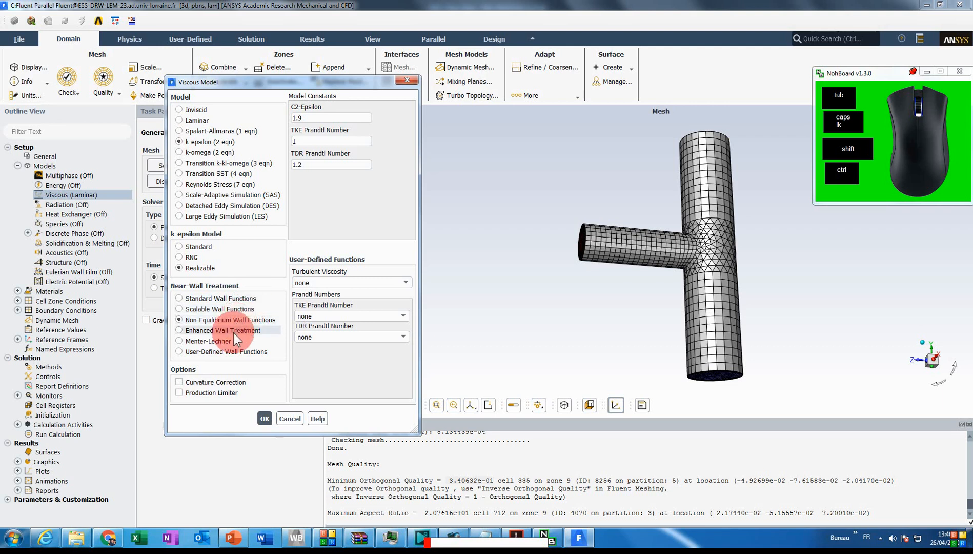
pyautogui.click(233, 333)
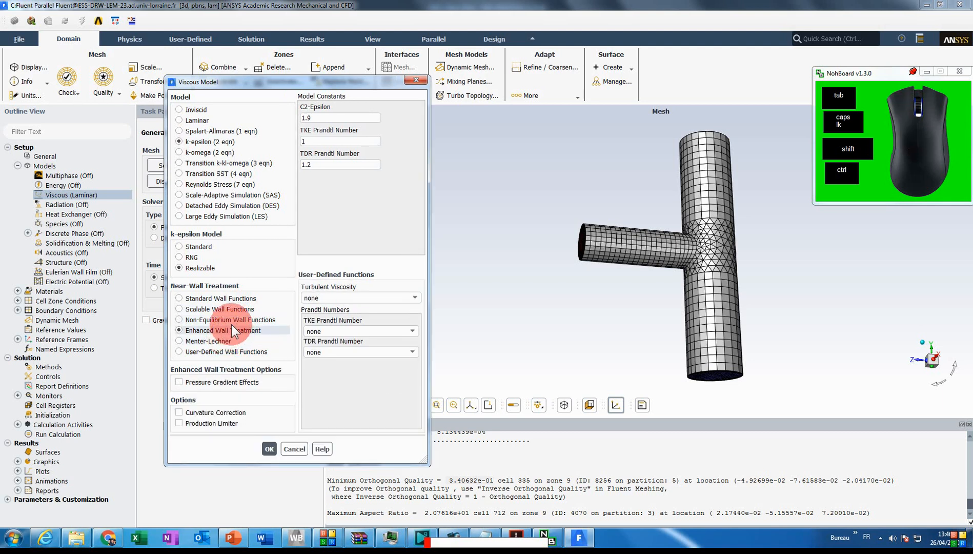
pyautogui.click(231, 323)
pyautogui.click(230, 331)
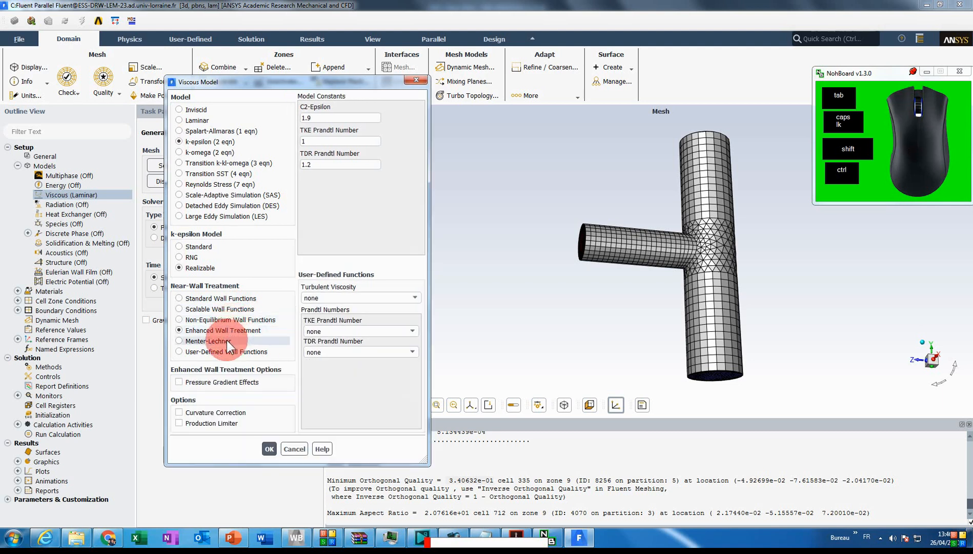
pyautogui.click(226, 340)
pyautogui.click(230, 334)
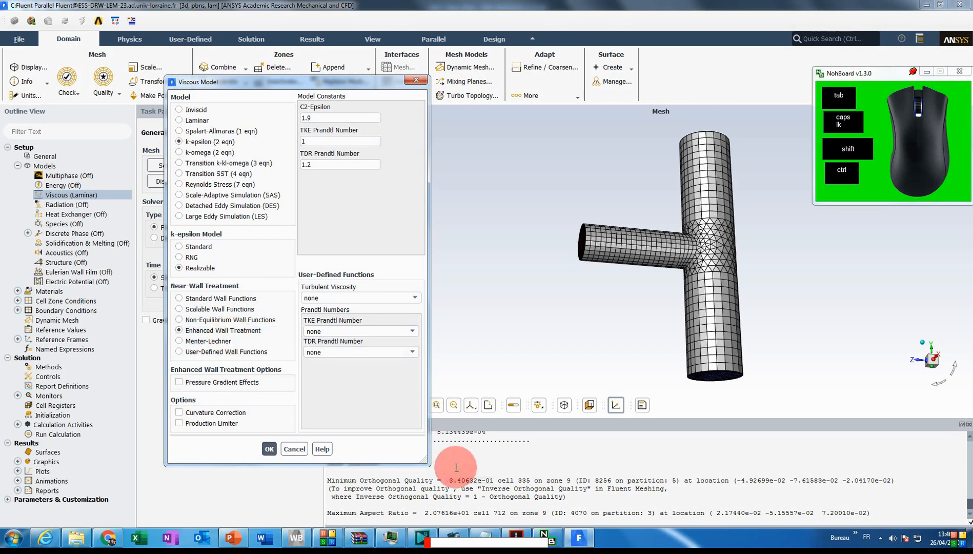
pyautogui.click(474, 496)
pyautogui.click(531, 509)
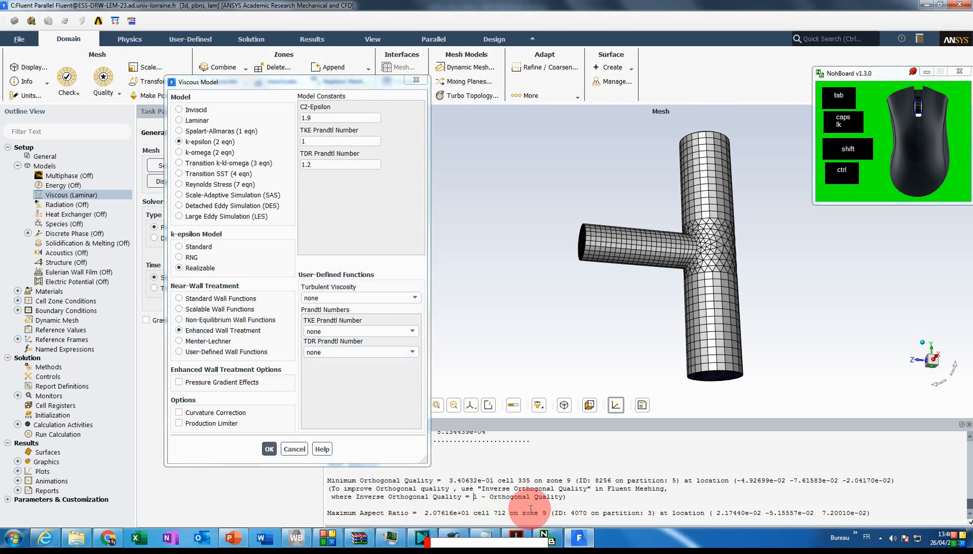